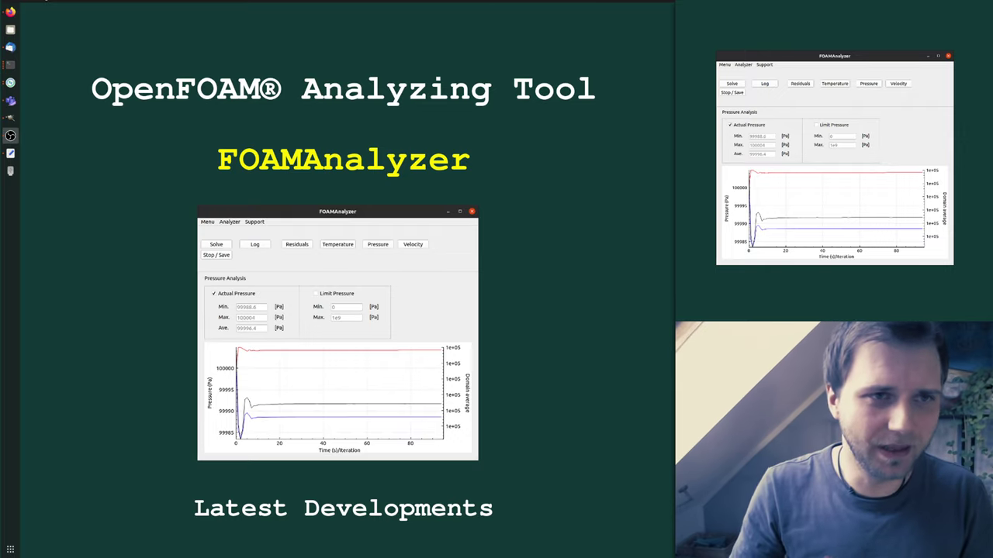
# Step: Open a terminal, load the environment with fodev and fo8, go to the run directory, and enlarge the text
pyautogui.hotkey('ctrl', 'alt', 't')
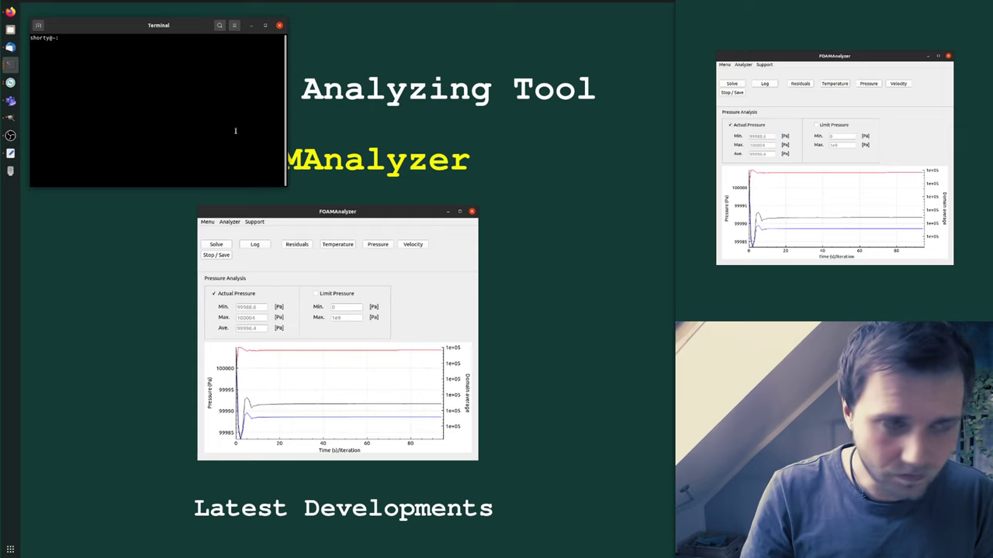
pyautogui.write('fo')
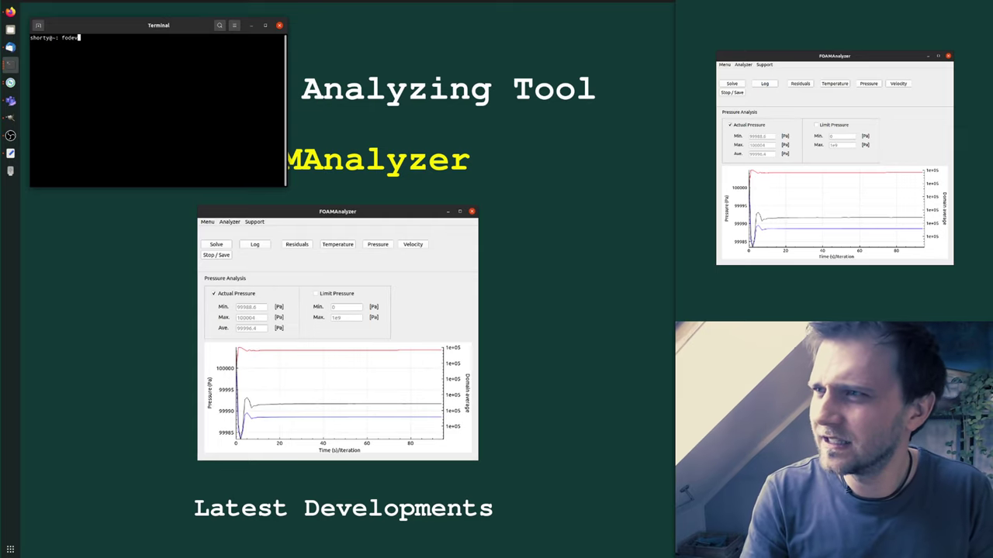
pyautogui.write('dev')
pyautogui.press('Return')
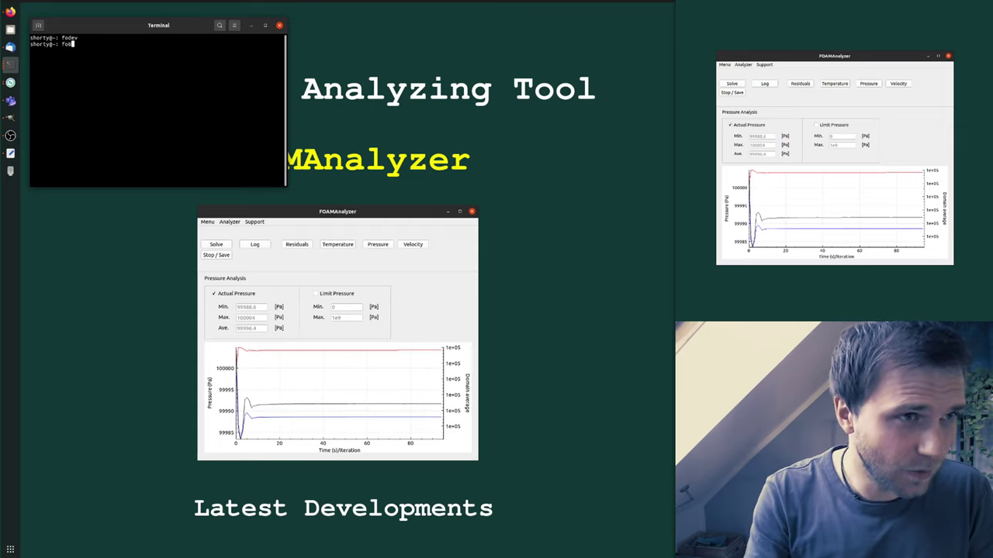
pyautogui.press('Return')
pyautogui.write('run')
pyautogui.press('Return')
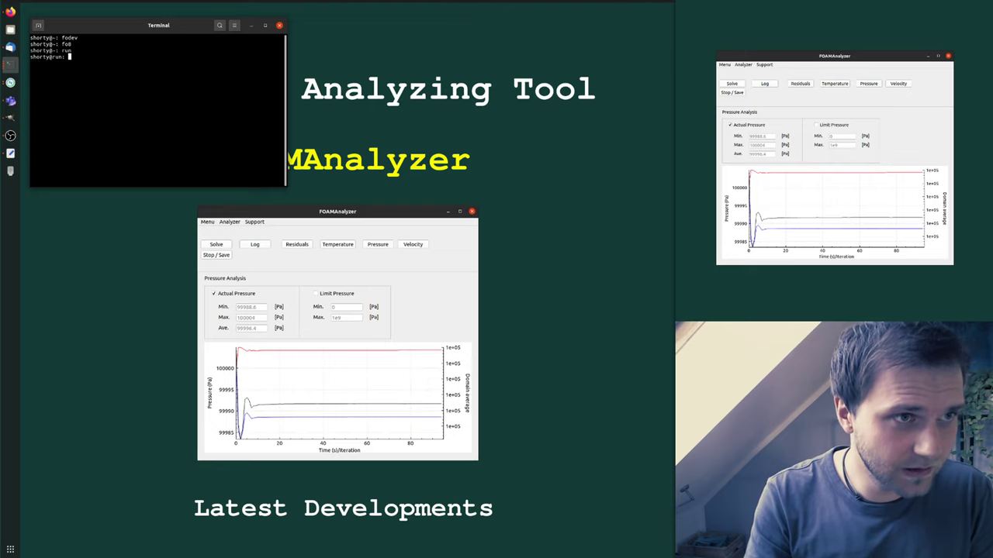
pyautogui.hotkey('ctrl', '+')
pyautogui.hotkey('ctrl', '+')
pyautogui.hotkey('ctrl', '+')
pyautogui.write('cd tutorials/')
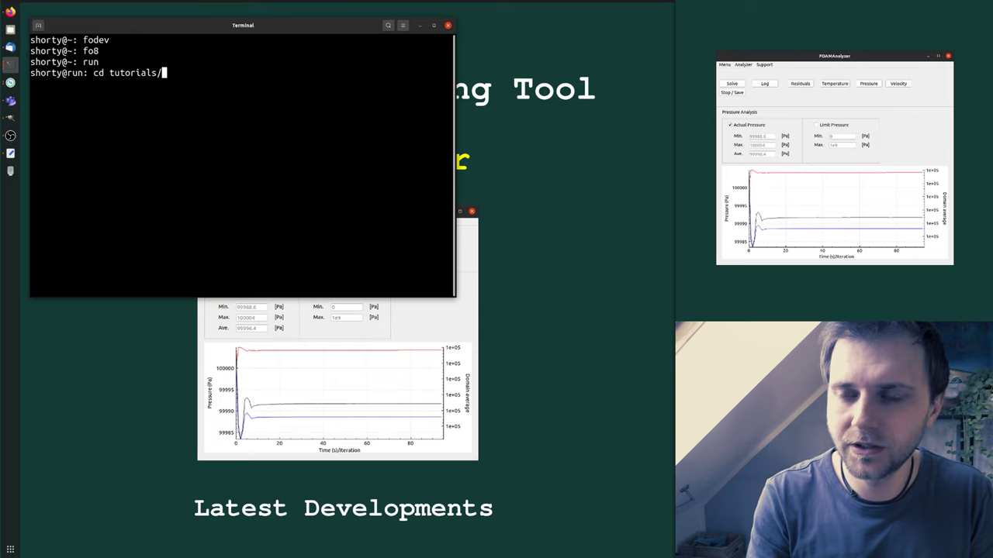
# Step: Enter tutorials/heatTransfer/buoyantSimpleFoam and list the available tutorial cases
pyautogui.write('he')
pyautogui.press('Tab')
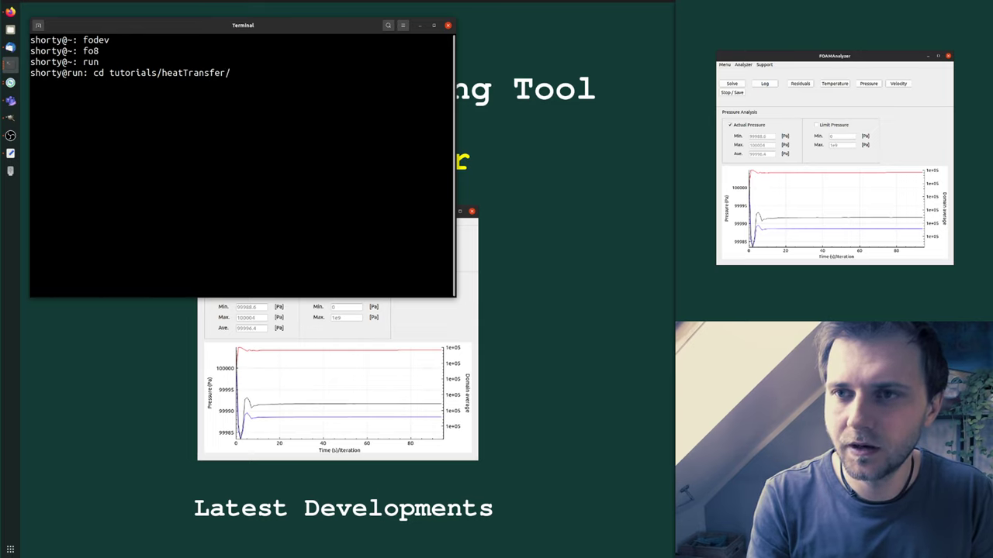
pyautogui.press('Tab')
pyautogui.press('Return')
pyautogui.write('ls')
pyautogui.press('Return')
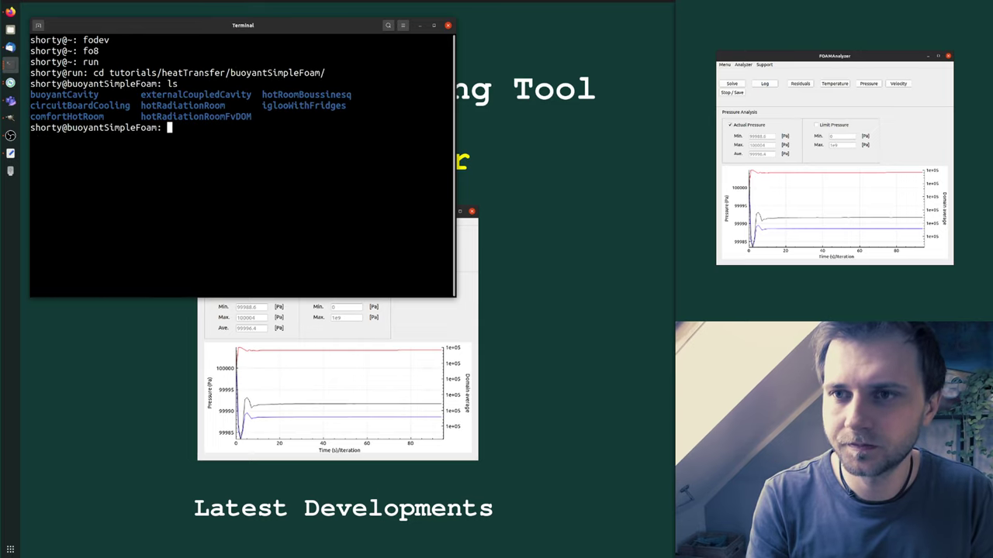
# Step: Change into the comfortHotRoom case and list its contents
pyautogui.write('d co')
pyautogui.press('Tab')
pyautogui.press('Return')
pyautogui.write('ls')
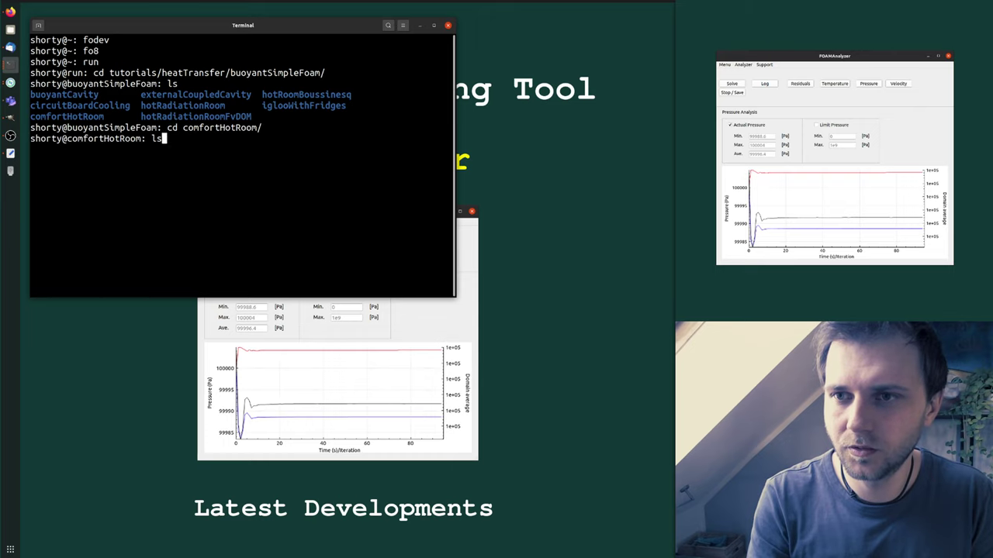
pyautogui.press('Return')
pyautogui.press('Return')
pyautogui.write('ls')
pyautogui.press('Return')
pyautogui.hotkey('ctrl', 'l')
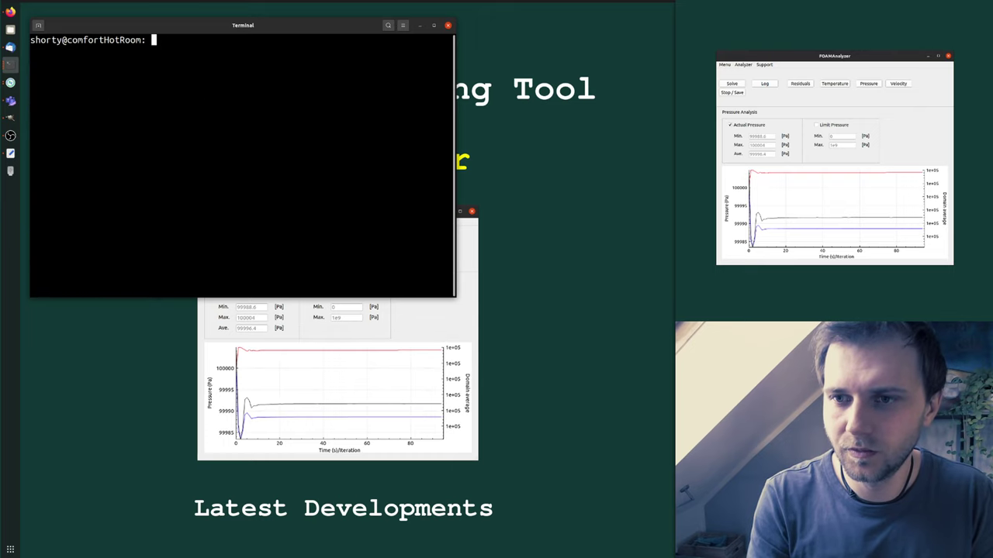
pyautogui.write('ls')
# Step: Delete the case's postProcessing folder with rm -r
pyautogui.press('Return')
pyautogui.write('rm -r')
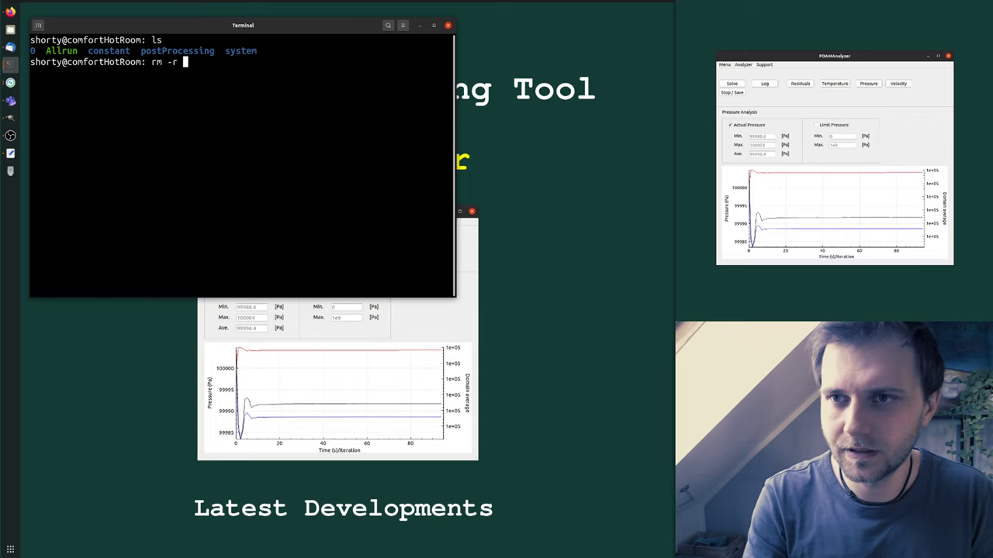
pyautogui.write('p')
pyautogui.press('Tab')
pyautogui.press('Return')
pyautogui.write('ar')
pyautogui.press('Return')
# Step: Briefly run buoyantSimpleFoam, stop it with Ctrl+C, clear the screen, and run fc
pyautogui.write('b')
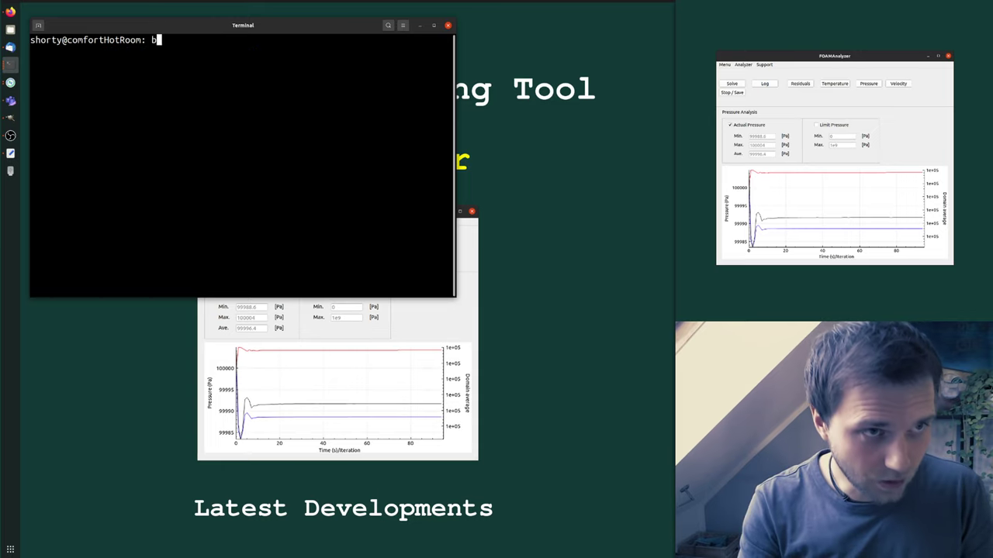
pyautogui.write('uoyantSi')
pyautogui.press('Tab')
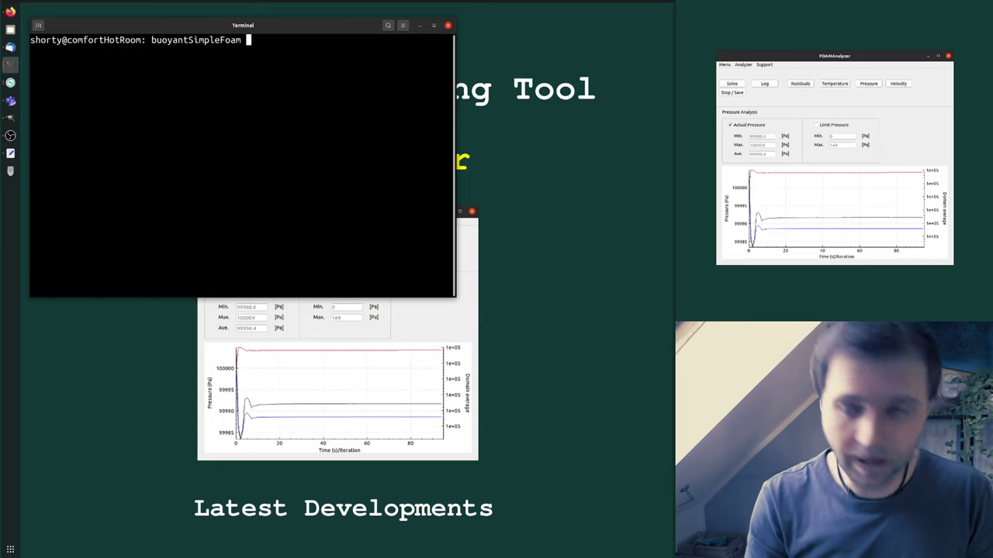
pyautogui.press('Return')
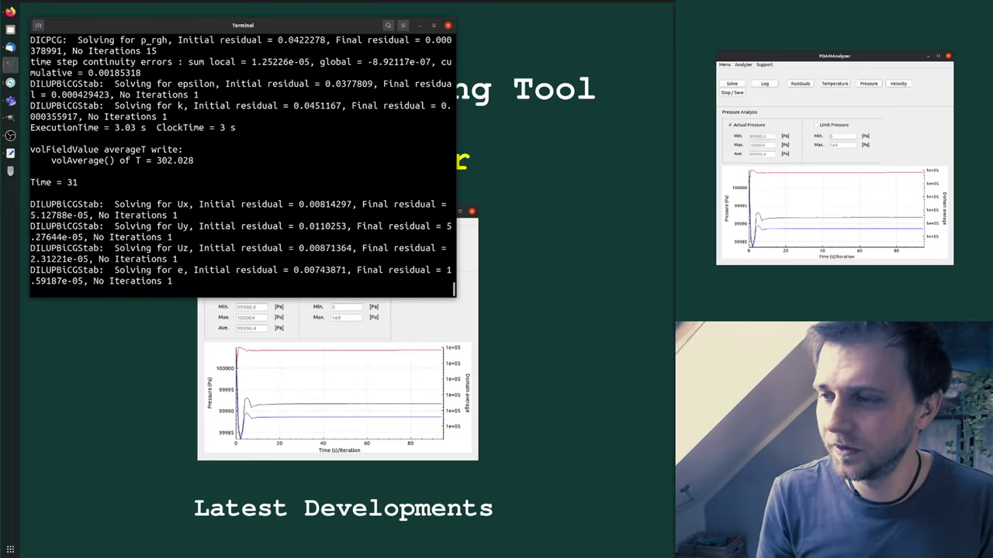
pyautogui.hotkey('ctrl', 'c')
pyautogui.write('clear')
pyautogui.press('Return')
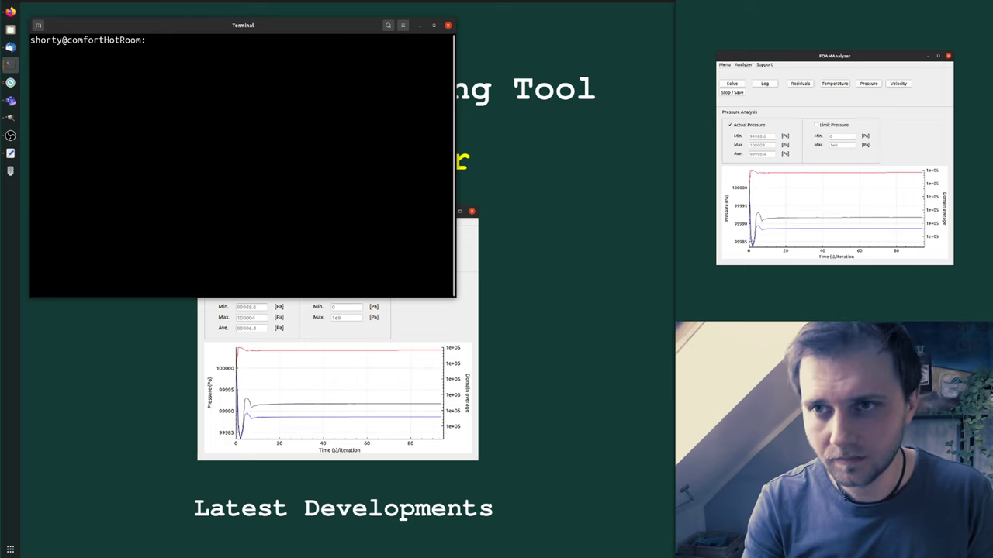
pyautogui.write('fc')
pyautogui.press('Return')
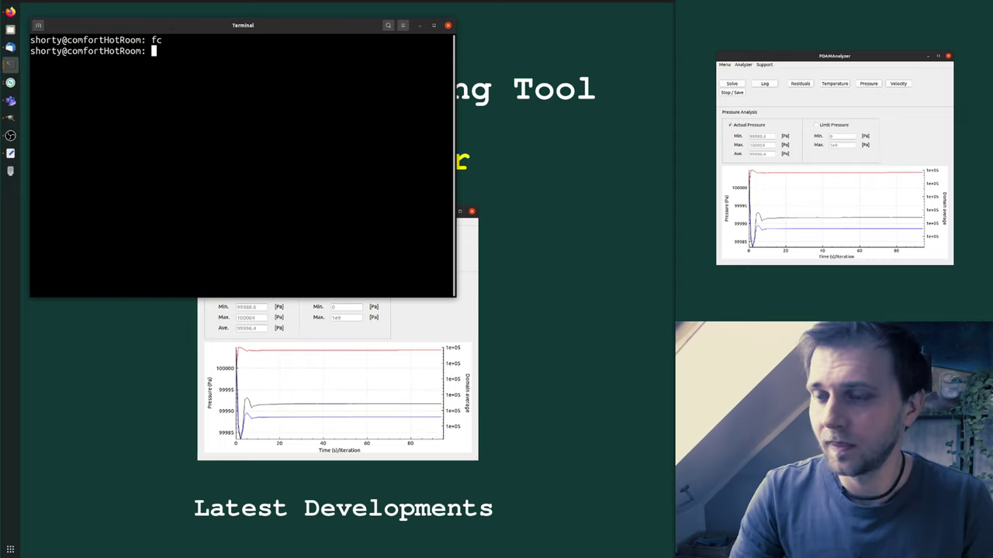
# Step: Type buoyantSimpleFoam in the first terminal, then launch OpenFOAMAnalyzer from a second terminal window
pyautogui.write('buoyantSimpleFoam')
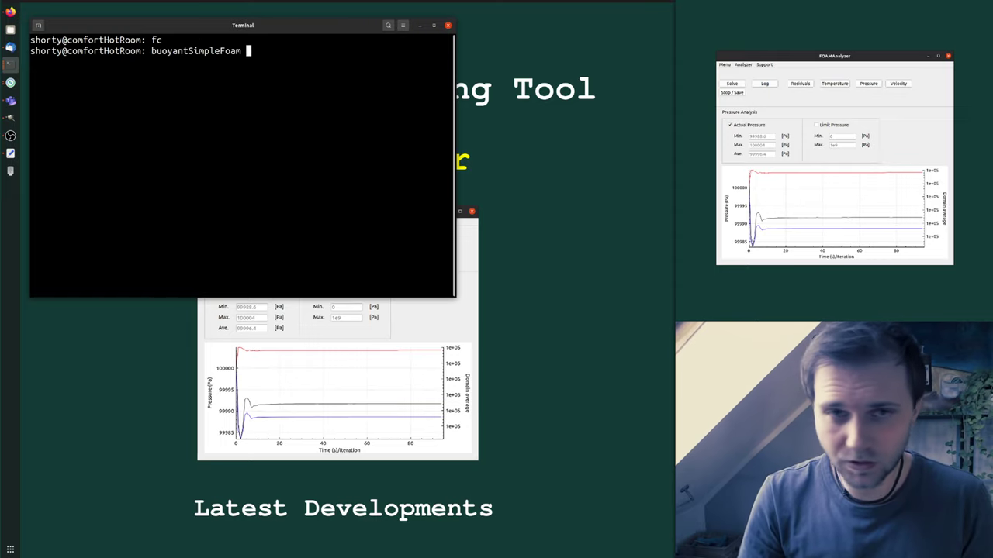
pyautogui.rightClick(196, 169)
pyautogui.click(236, 220)
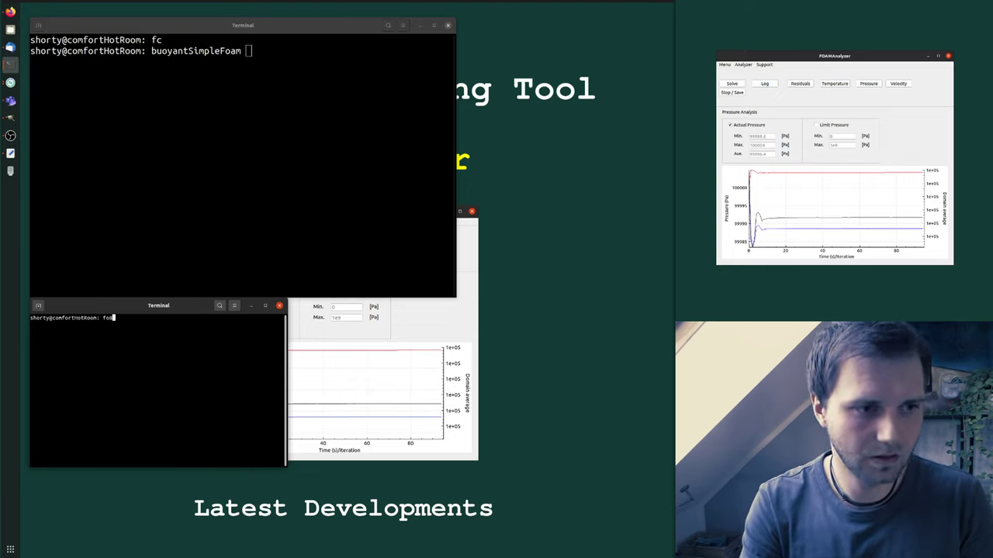
pyautogui.write('OpenFOAMAnalyzer')
pyautogui.press('Return')
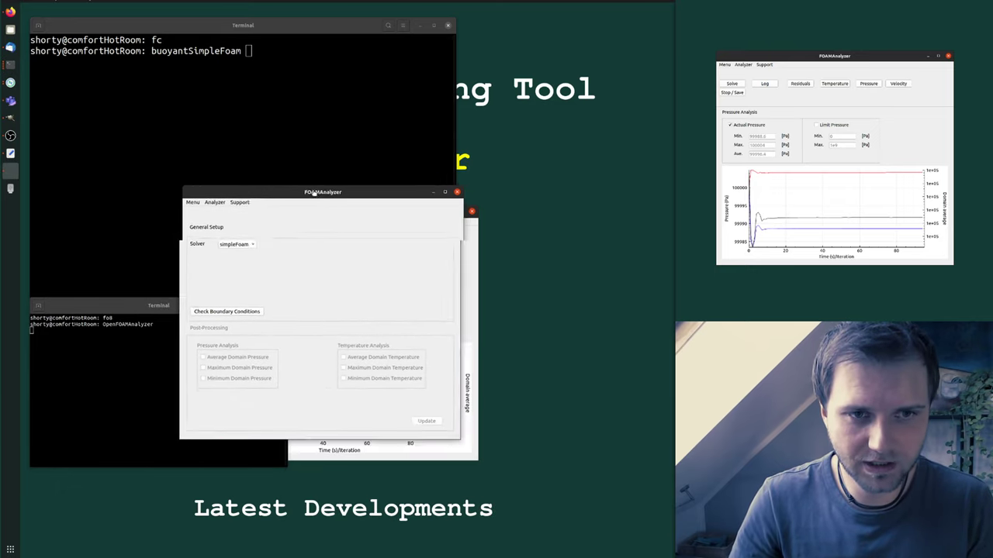
pyautogui.moveTo(313, 193); pyautogui.dragTo(290, 171)
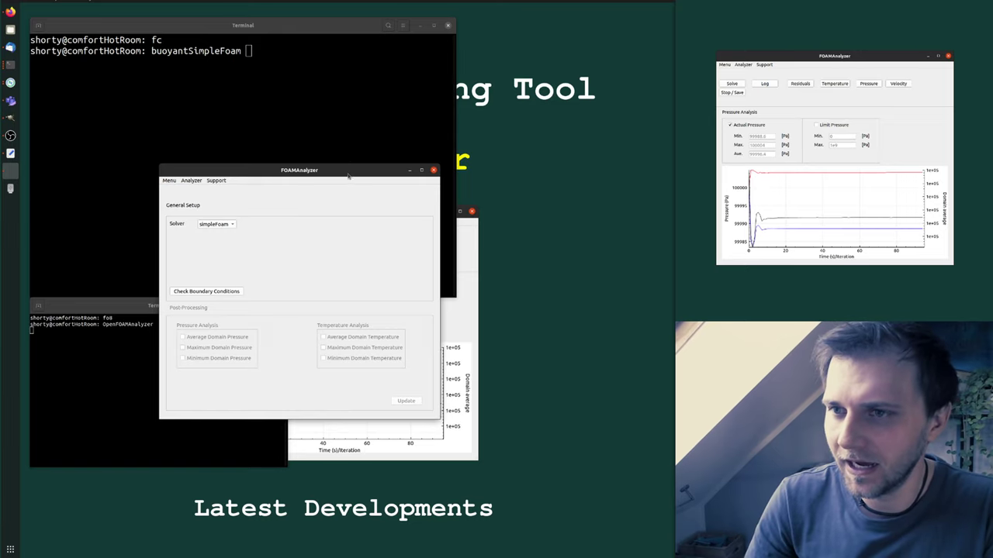
pyautogui.moveTo(349, 176)
pyautogui.mouseDown()
pyautogui.moveTo(356, 142)
pyautogui.moveTo(354, 163)
pyautogui.mouseUp()
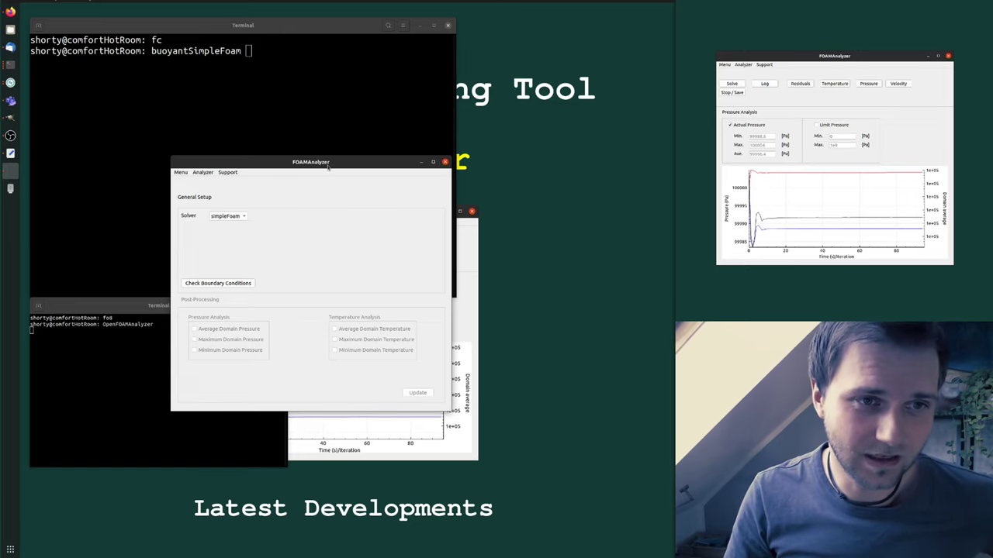
# Step: Append ' > ' after buoyantSimpleFoam in the top terminal and open FOAMAnalyzer's Run pressure view
pyautogui.moveTo(306, 164); pyautogui.dragTo(522, 213)
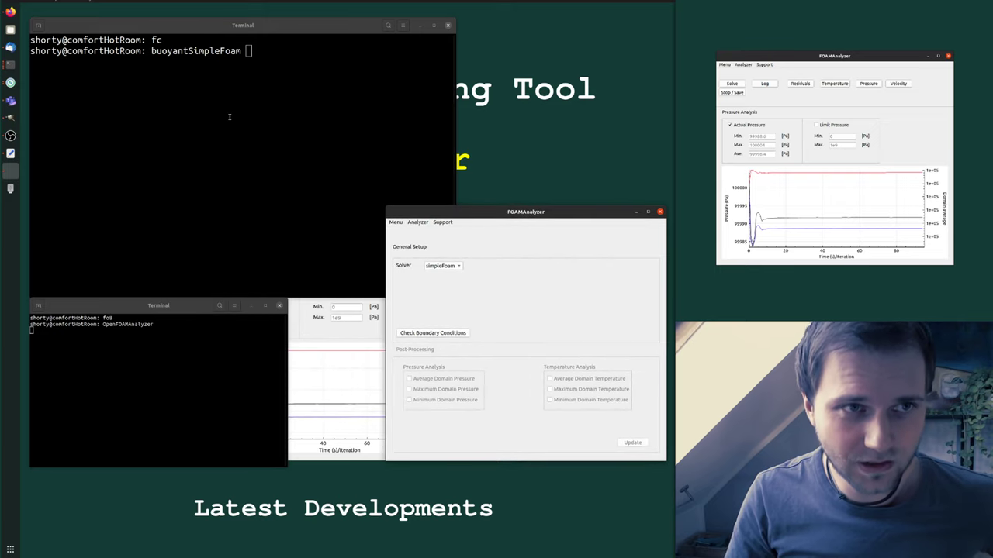
pyautogui.click(229, 117)
pyautogui.write('>')
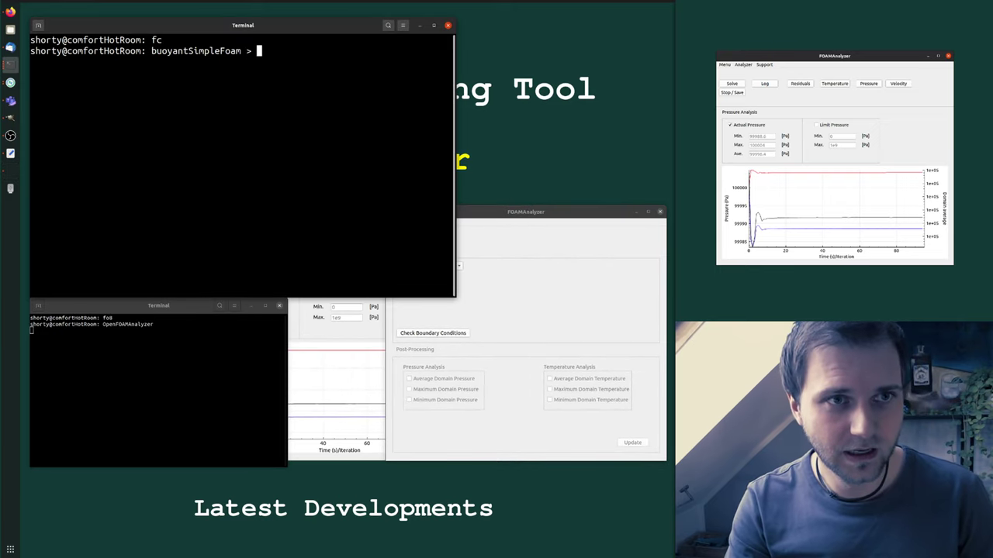
pyautogui.moveTo(563, 220); pyautogui.dragTo(367, 148)
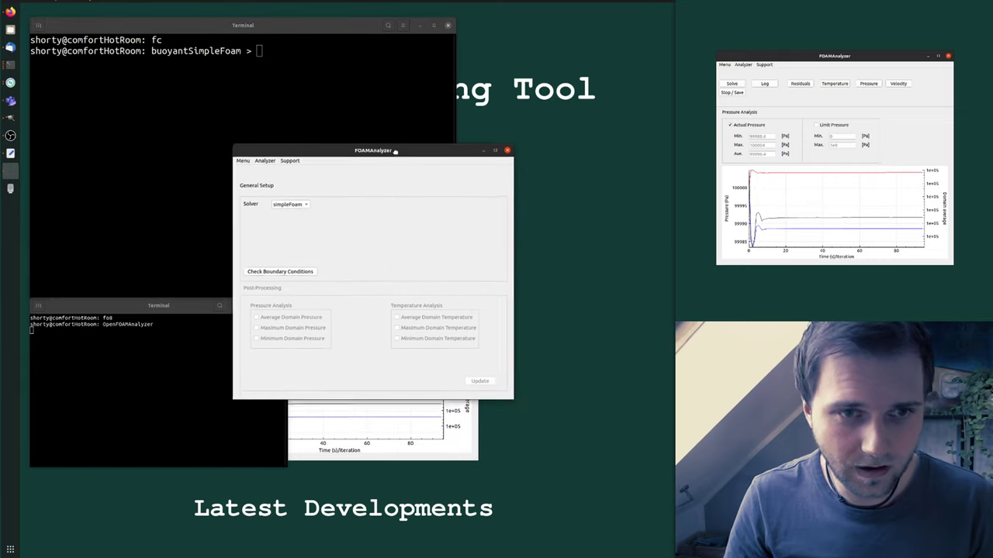
pyautogui.click(222, 149)
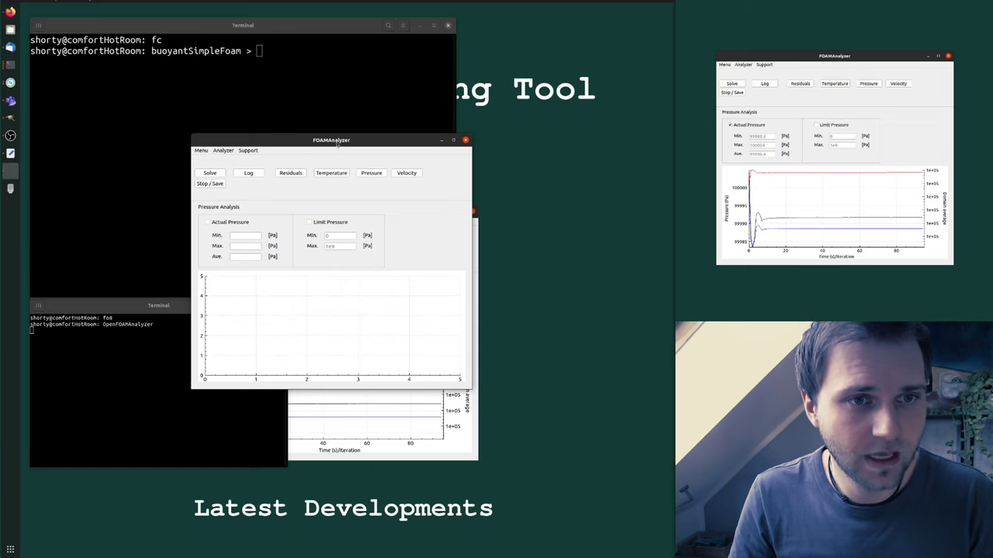
# Step: Run buoyantSimpleFoam > .foamAnalyzer/solverLog, then start Solve in FOAMAnalyzer
pyautogui.moveTo(337, 144); pyautogui.dragTo(433, 211)
pyautogui.click(249, 106)
pyautogui.write('.foamAnalyzer/solverLog')
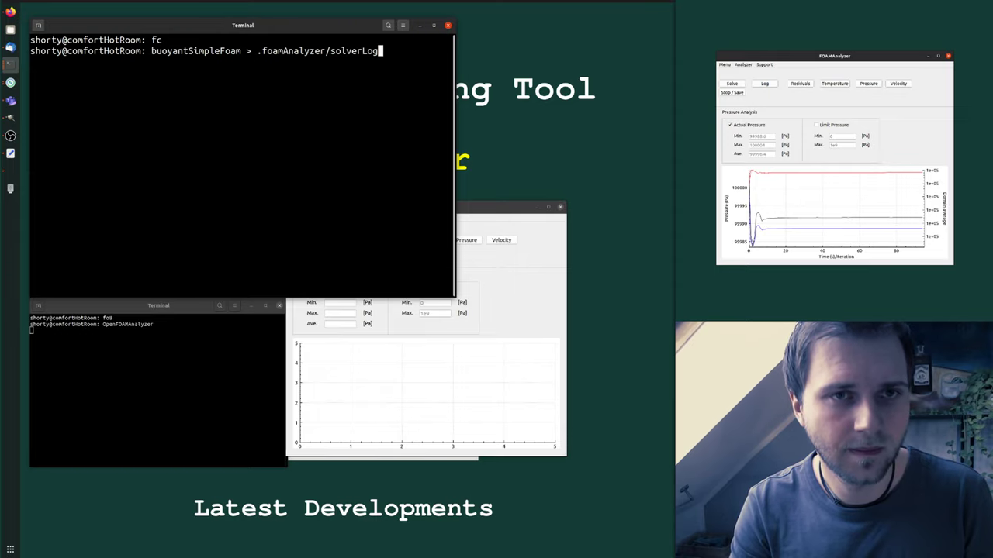
pyautogui.press('Return')
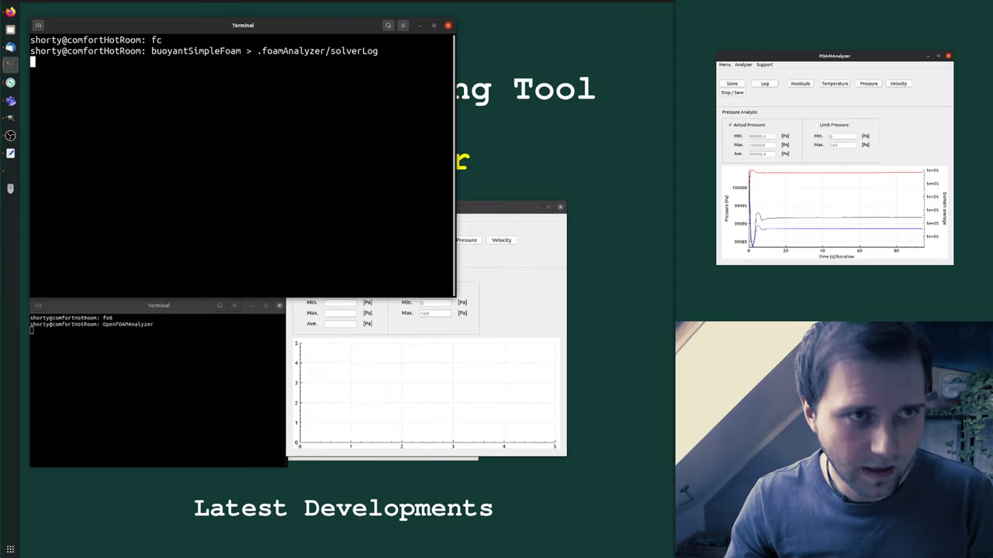
pyautogui.moveTo(481, 211); pyautogui.dragTo(419, 92)
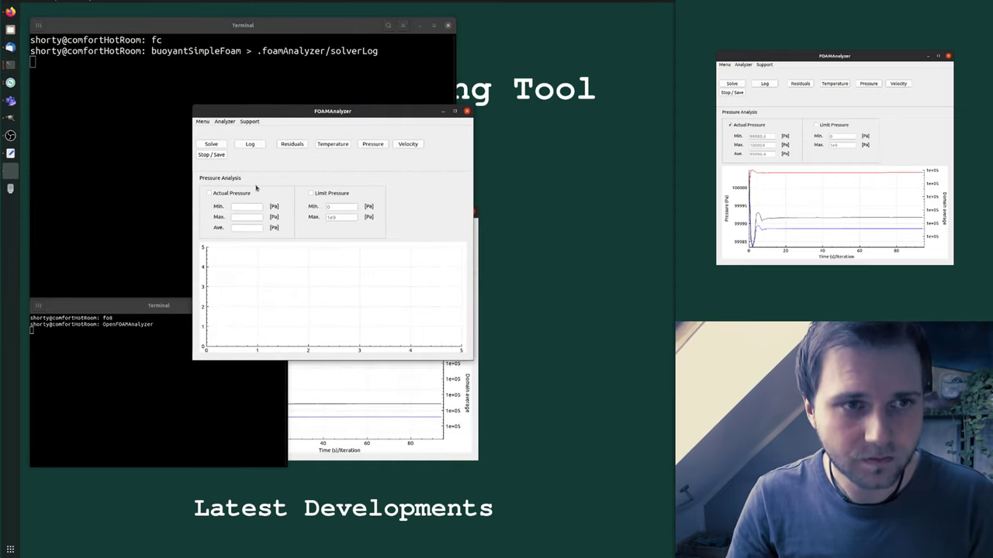
pyautogui.click(206, 146)
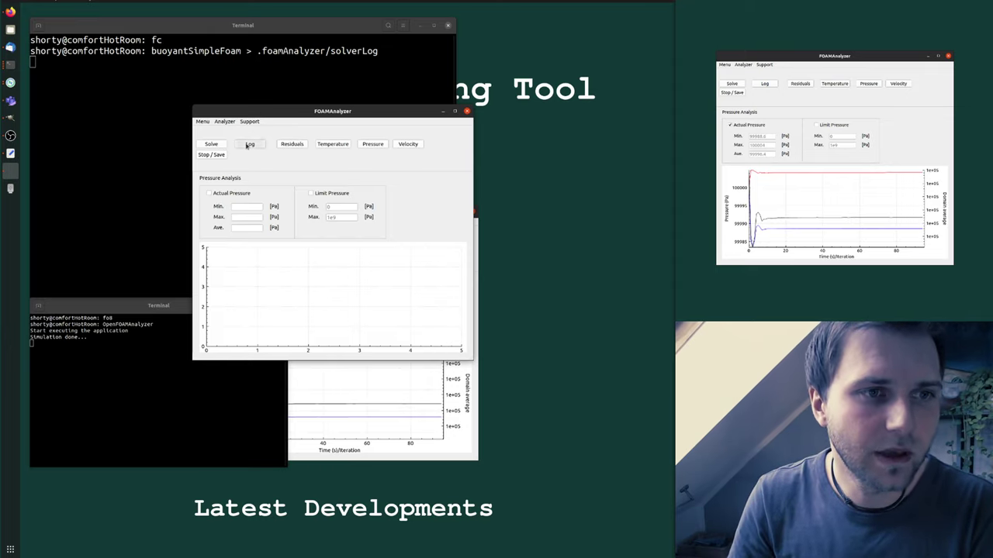
# Step: Switch to the Log page and enable Show Solver Log to stream buoyantSimpleFoam iterations
pyautogui.click(248, 145)
pyautogui.click(214, 183)
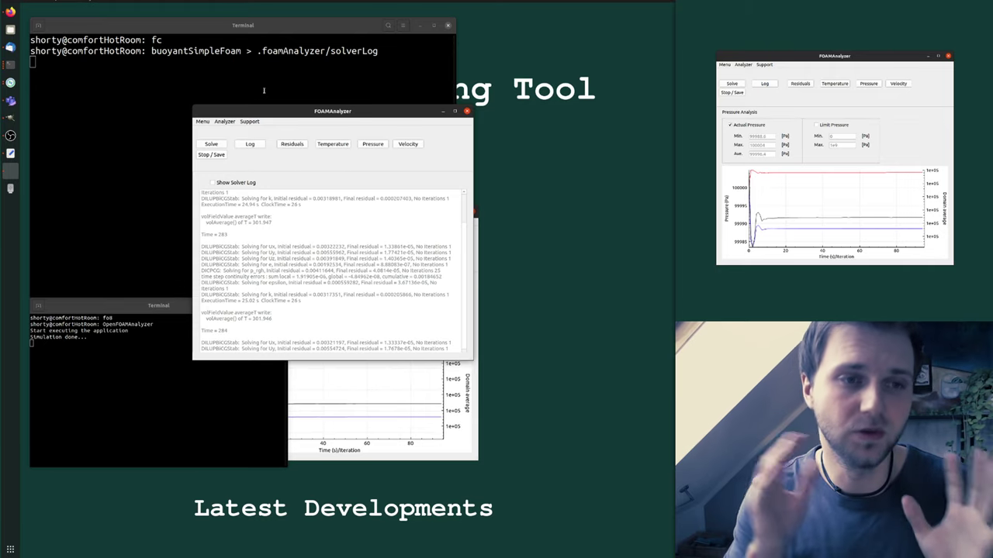
# Step: On the Residuals page, enable Initial and Final Residual, toggling Velocity off and Turbulence on
pyautogui.click(283, 145)
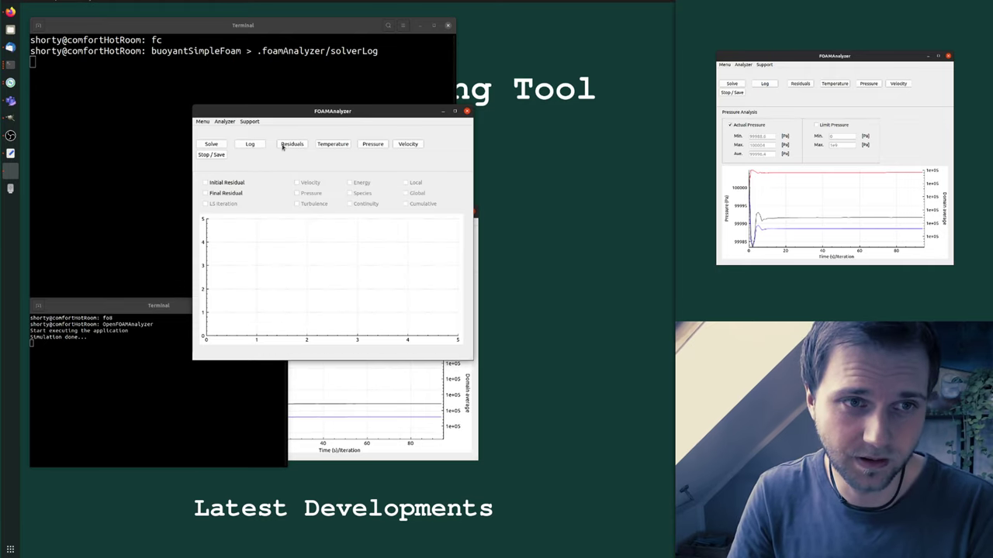
pyautogui.click(233, 186)
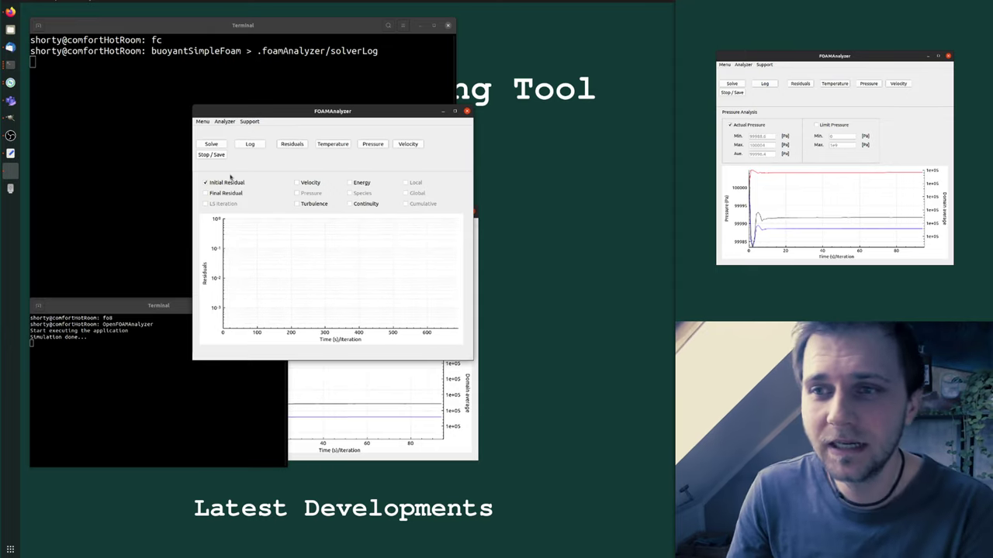
pyautogui.click(297, 182)
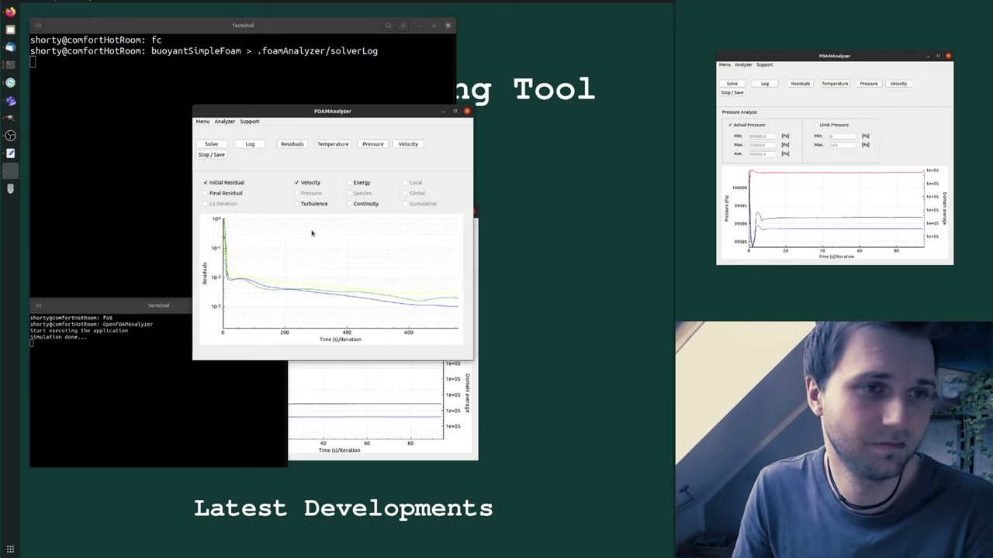
pyautogui.click(225, 193)
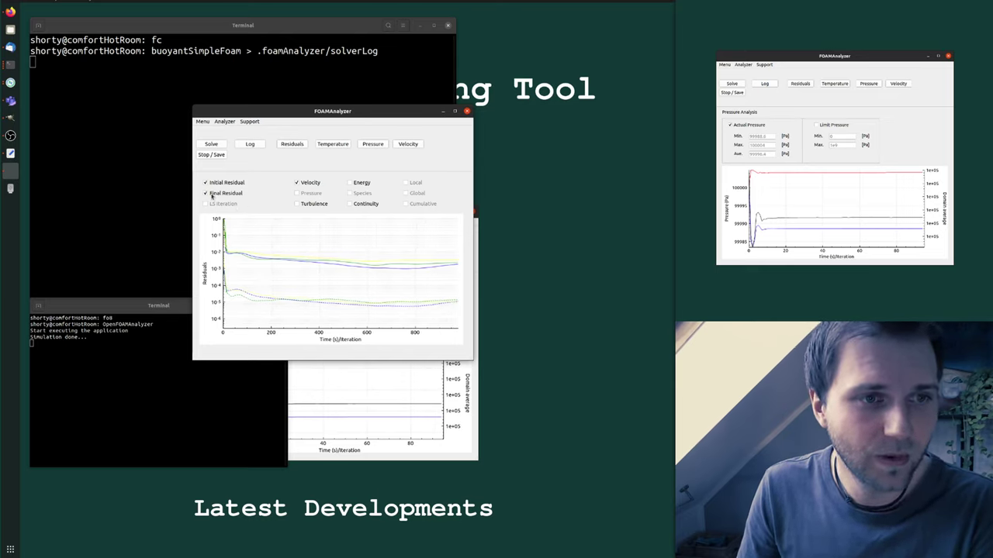
pyautogui.click(310, 183)
pyautogui.click(297, 203)
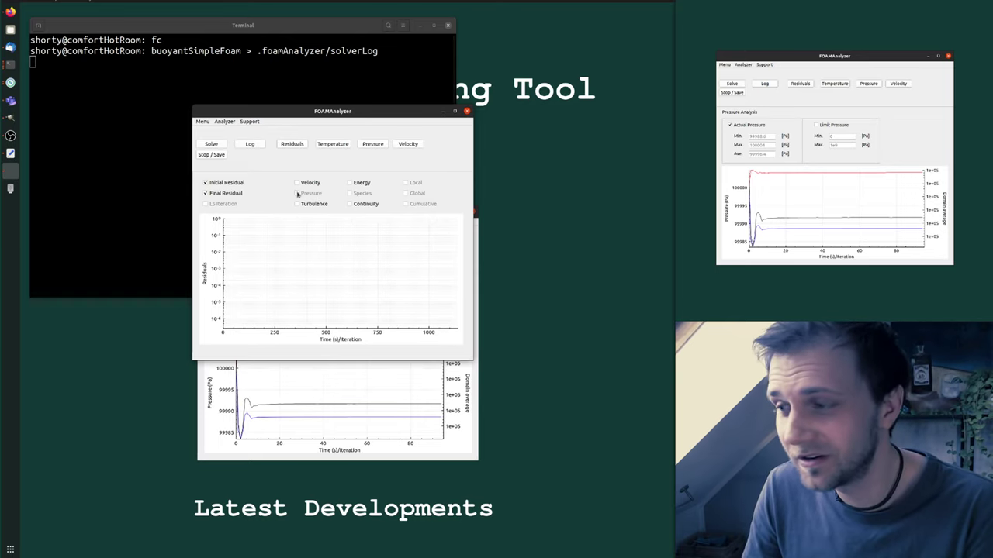
# Step: Re-tick Velocity, select Energy, untick Final Residual, and switch to Continuity
pyautogui.click(297, 182)
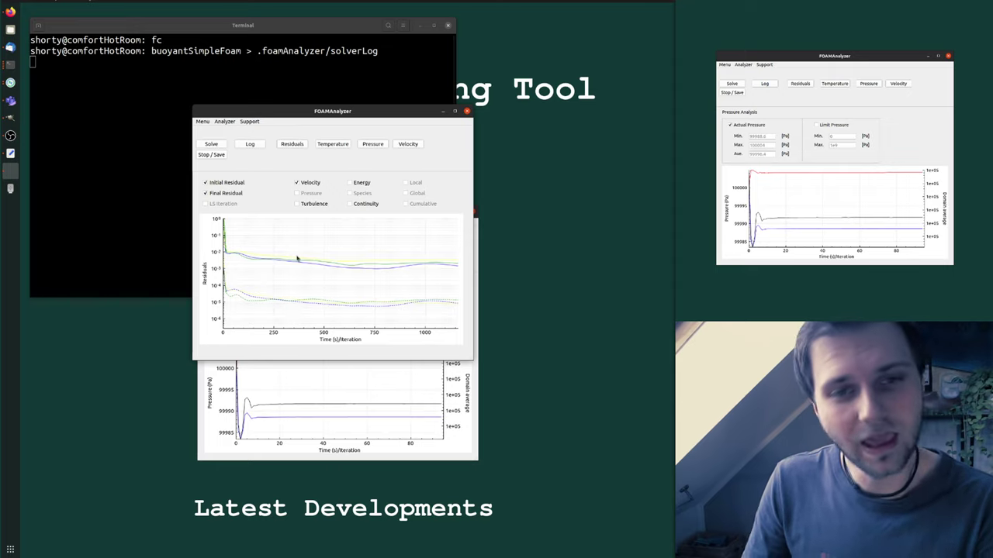
pyautogui.click(349, 182)
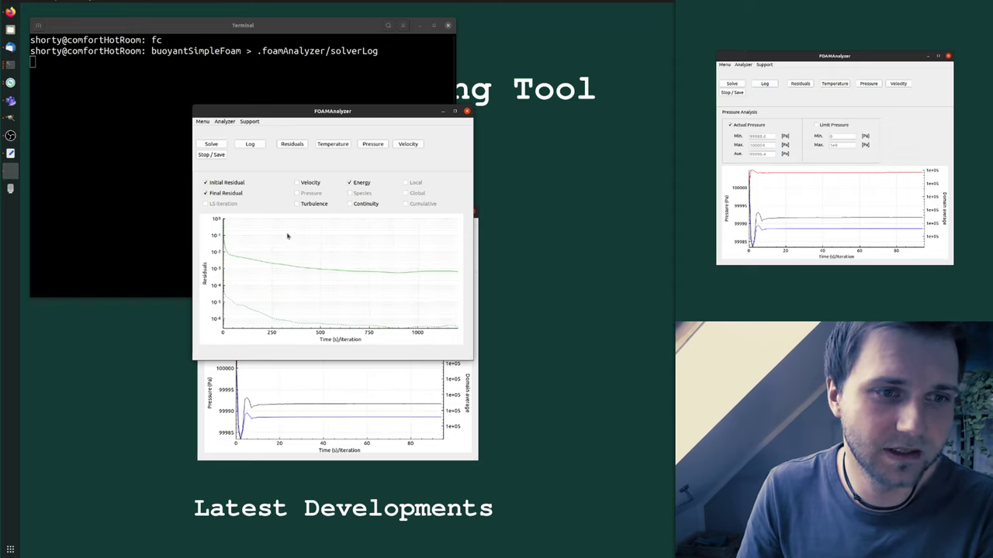
pyautogui.click(221, 193)
pyautogui.click(360, 204)
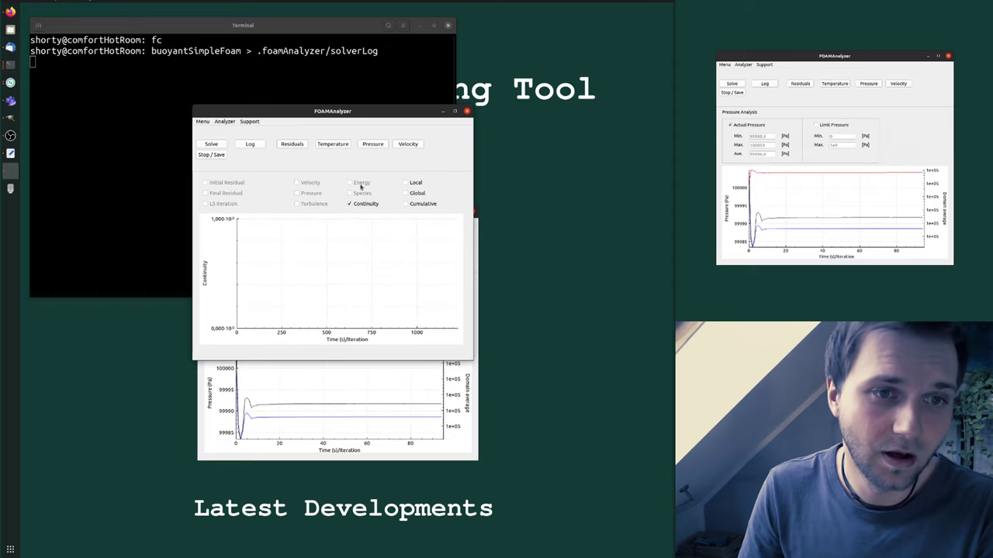
# Step: Toggle the Local, Global and Cumulative continuity curves, finally clearing all three checkboxes
pyautogui.click(413, 204)
pyautogui.click(412, 194)
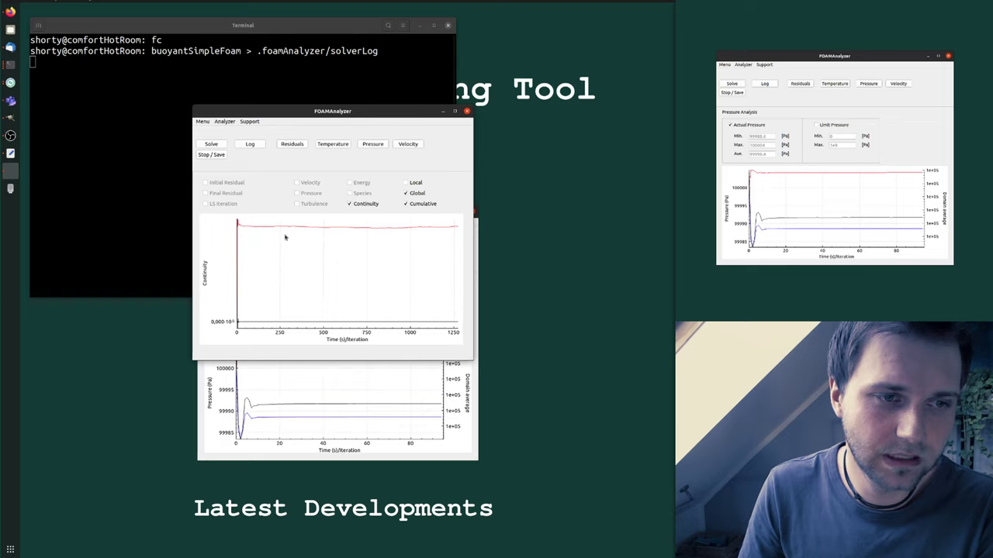
pyautogui.click(412, 205)
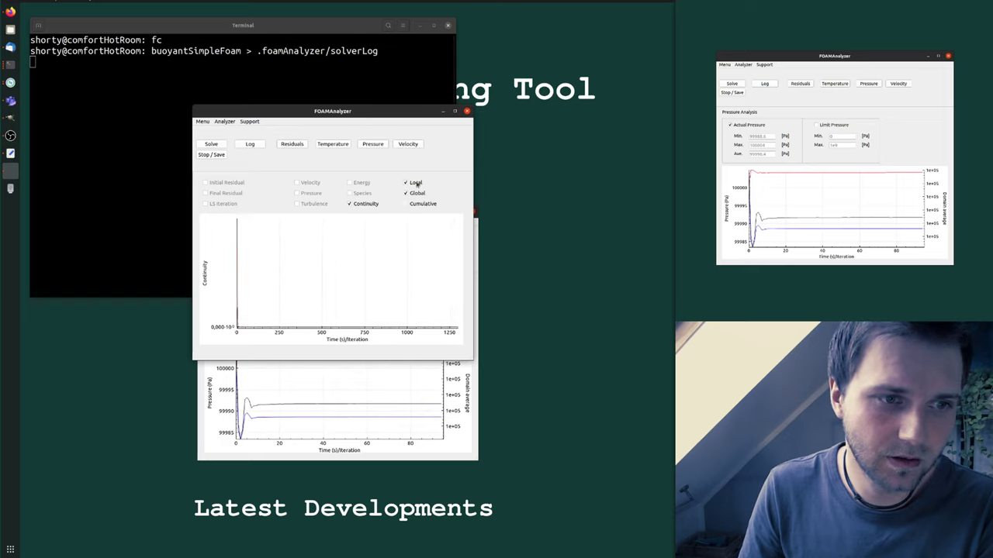
pyautogui.click(416, 203)
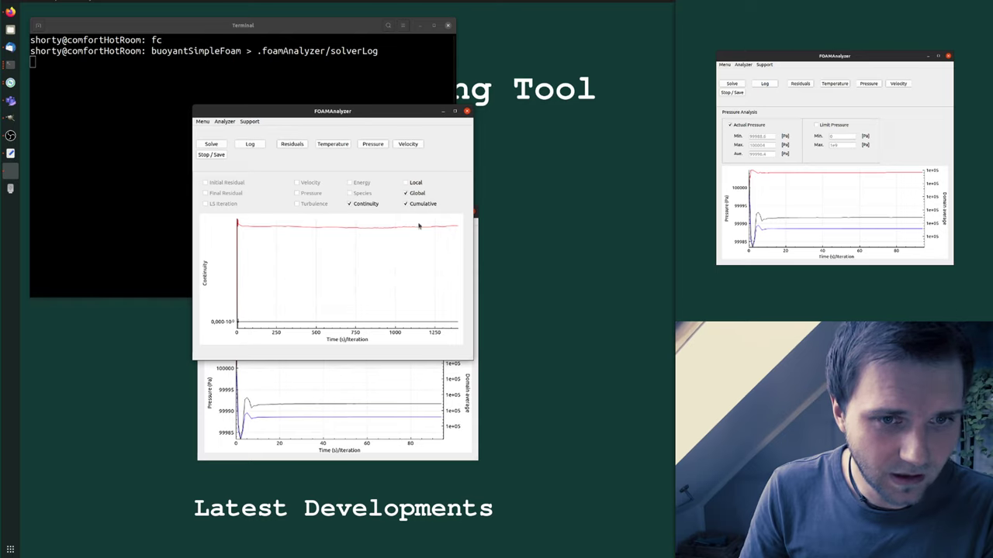
pyautogui.click(418, 194)
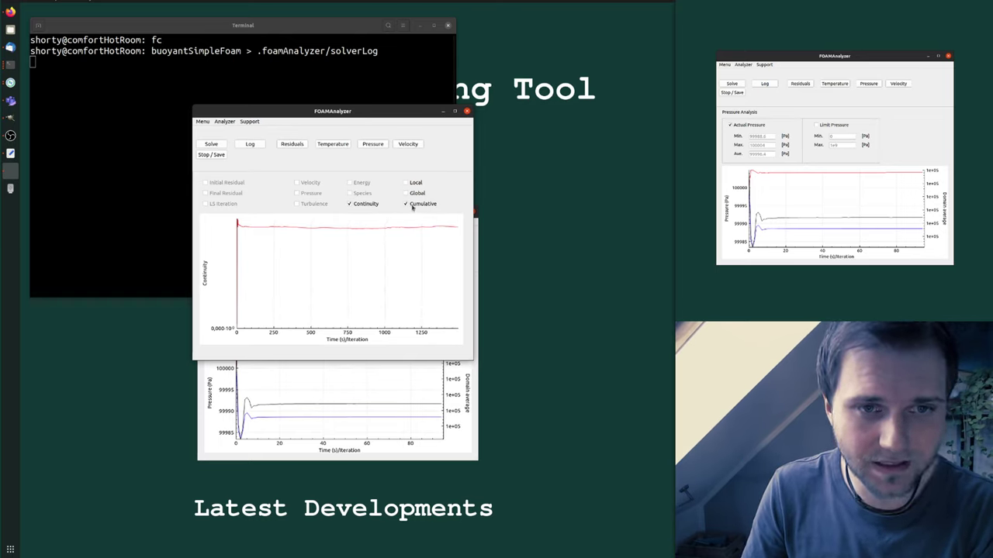
pyautogui.click(414, 206)
pyautogui.click(415, 205)
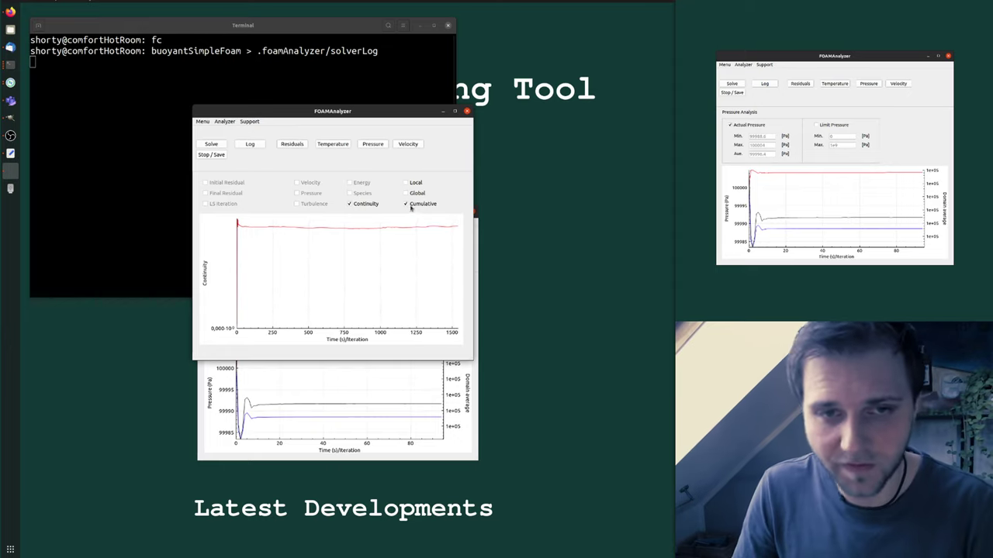
pyautogui.click(412, 182)
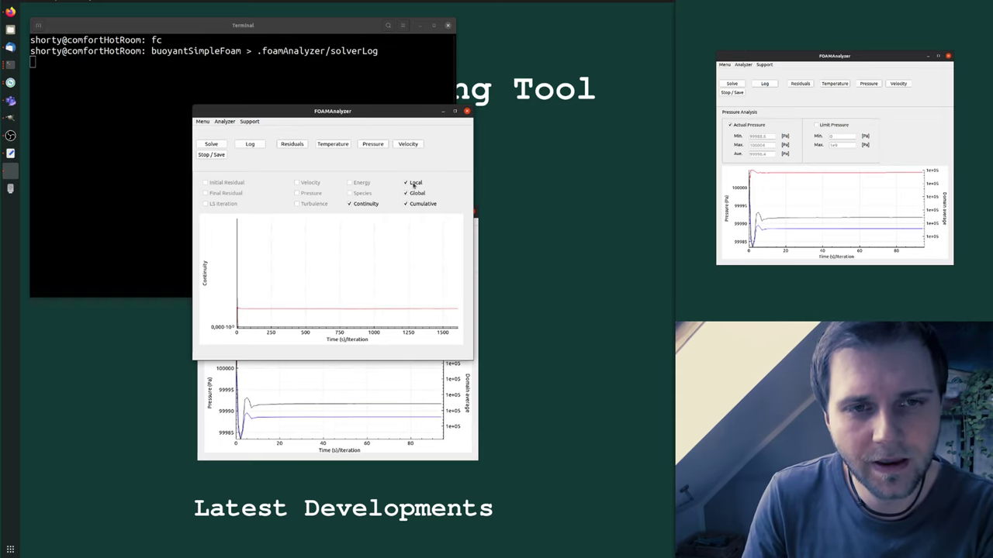
pyautogui.click(349, 203)
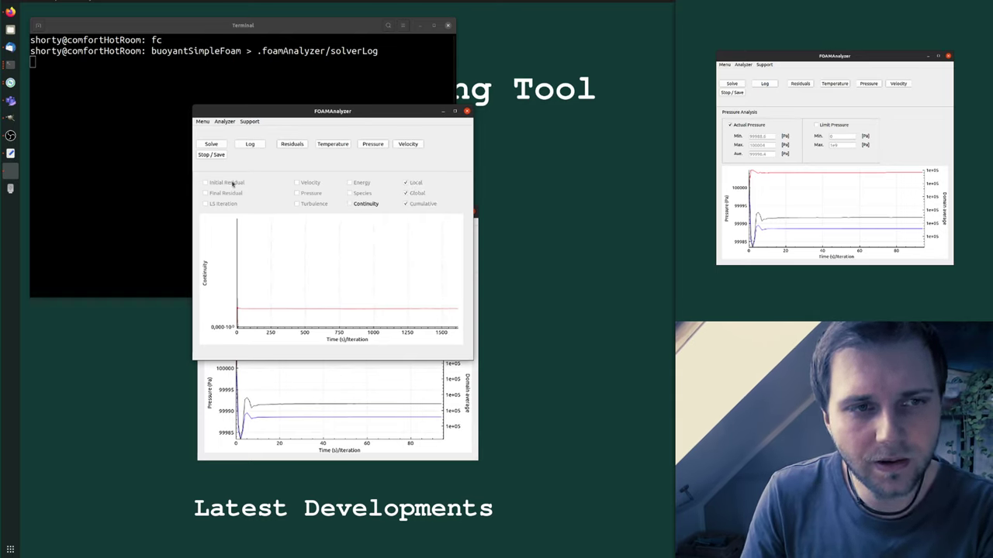
pyautogui.click(350, 203)
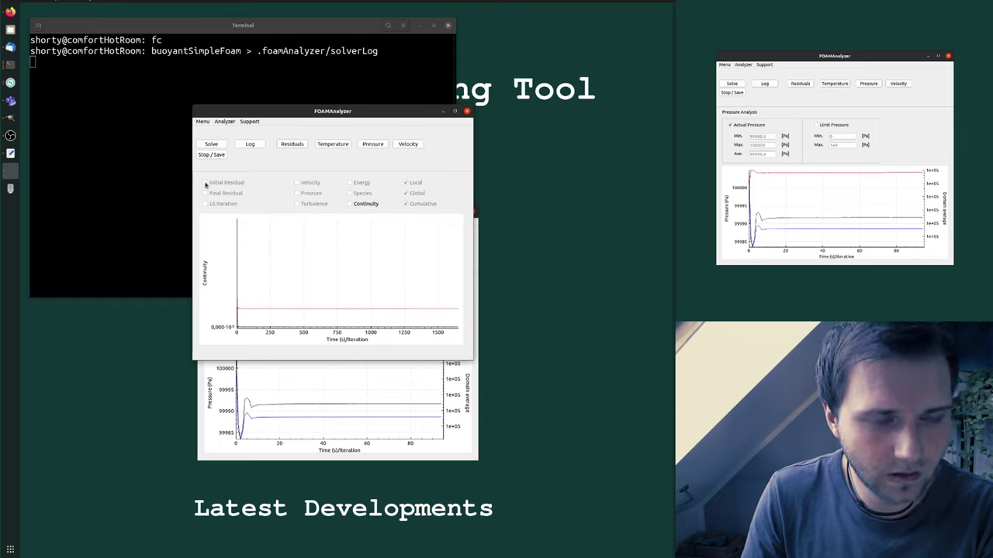
pyautogui.click(411, 206)
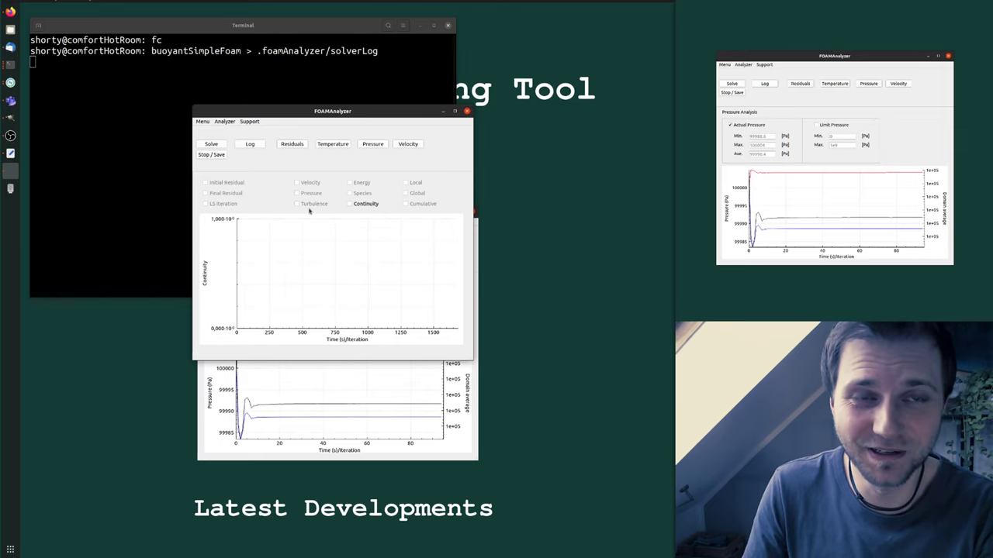
# Step: Open Temperature analysis with Actual Temperatures, try °F and K, then settle on °C
pyautogui.click(335, 148)
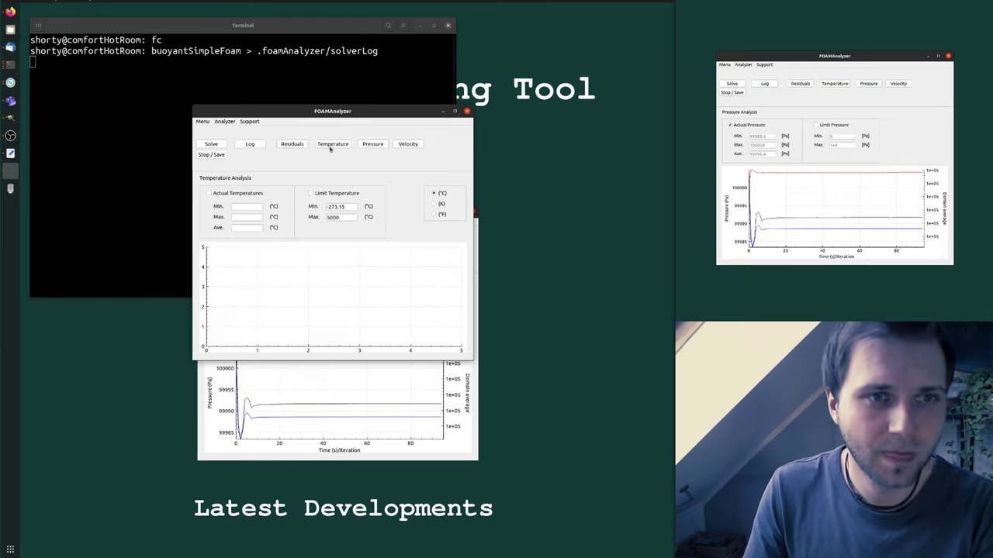
pyautogui.click(208, 194)
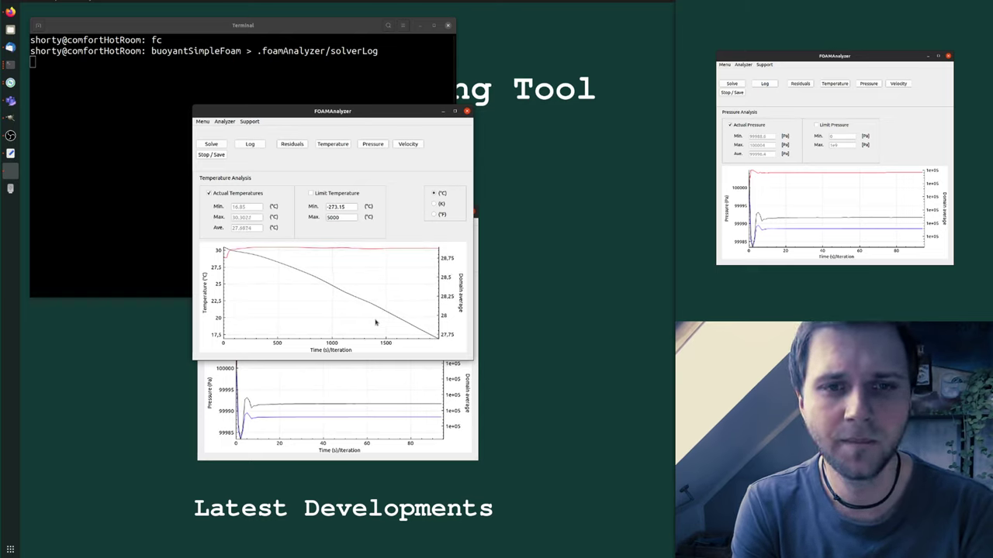
pyautogui.click(435, 215)
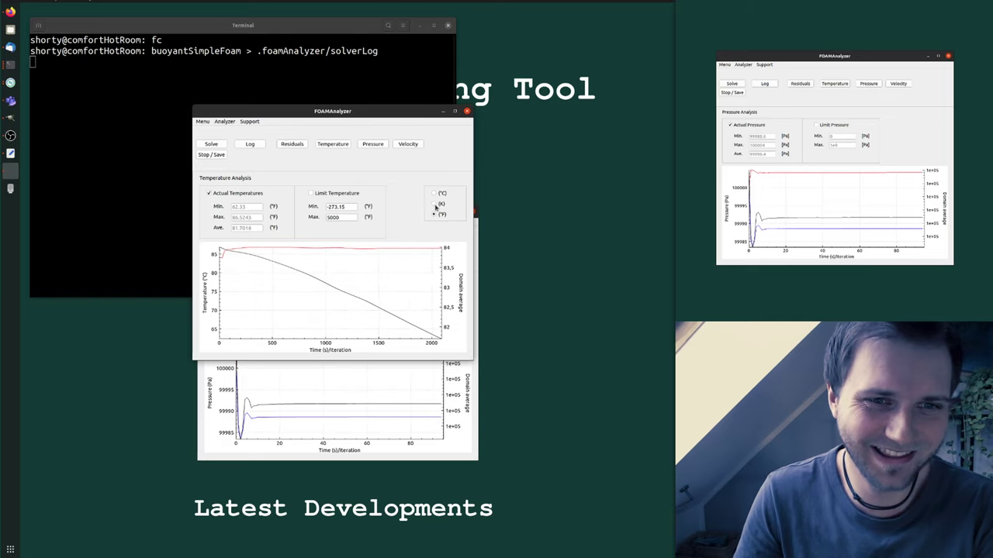
pyautogui.click(434, 204)
pyautogui.click(434, 194)
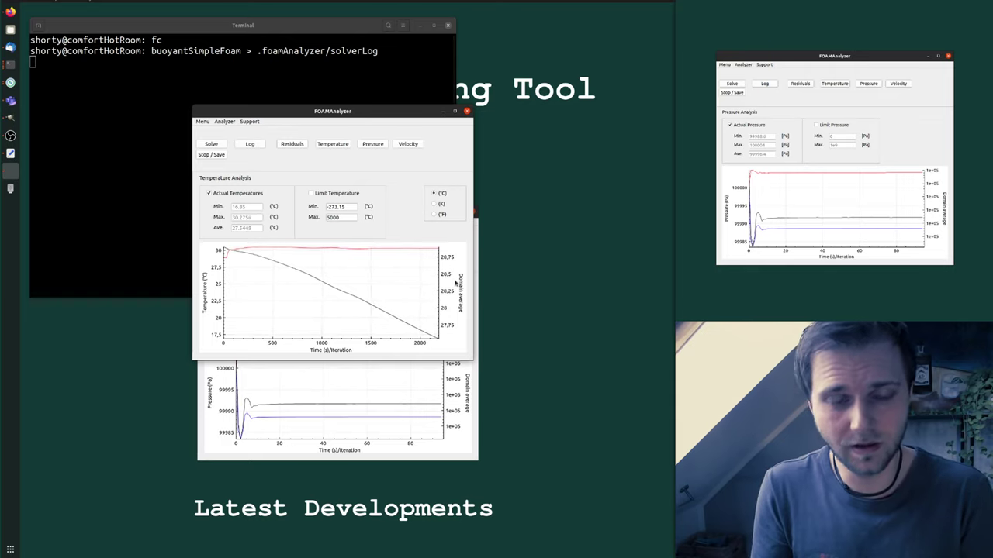
# Step: Set the Limit Temperature maximum to 28 and tick the Limit Temperature checkbox
pyautogui.doubleClick(332, 218)
pyautogui.write('28')
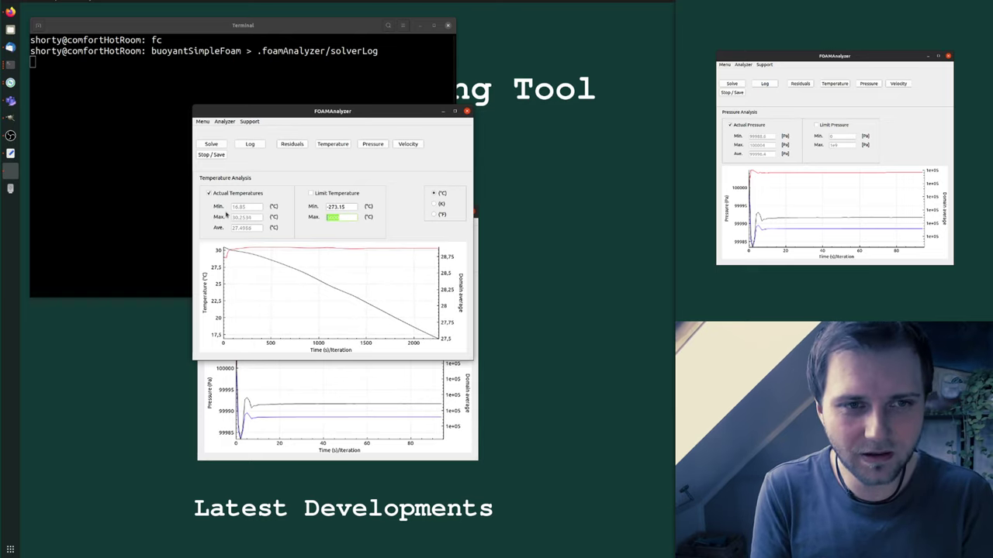
pyautogui.click(318, 195)
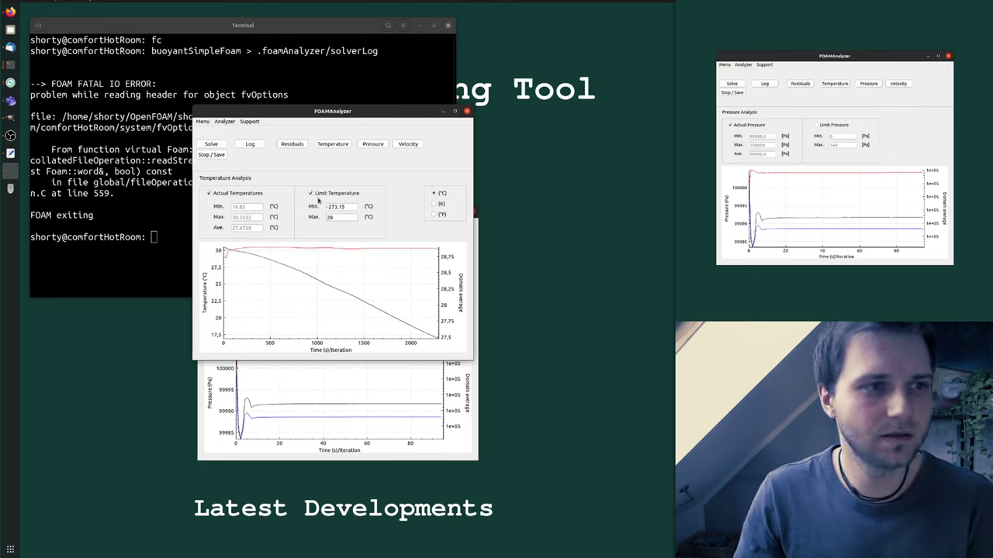
# Step: Rerun the previous buoyantSimpleFoam command in Terminal, then return to FOAMAnalyzer
pyautogui.click(132, 212)
pyautogui.press('Up')
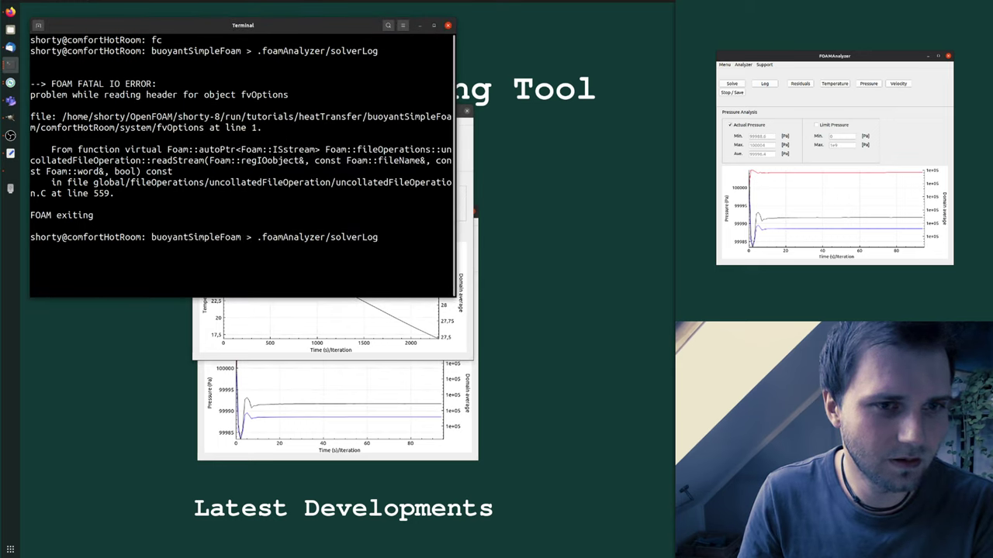
pyautogui.press('Return')
pyautogui.click(339, 327)
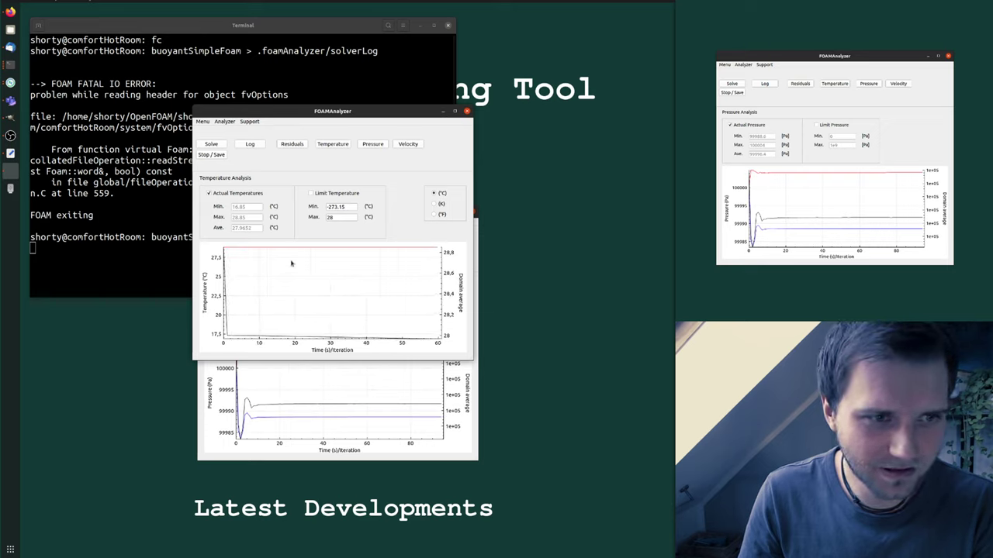
# Step: Interrupt the running buoyantSimpleFoam solver and restart it, then return to FOAMAnalyzer
pyautogui.click(124, 225)
pyautogui.hotkey('ctrl', 'c')
pyautogui.press('Up')
pyautogui.press('Return')
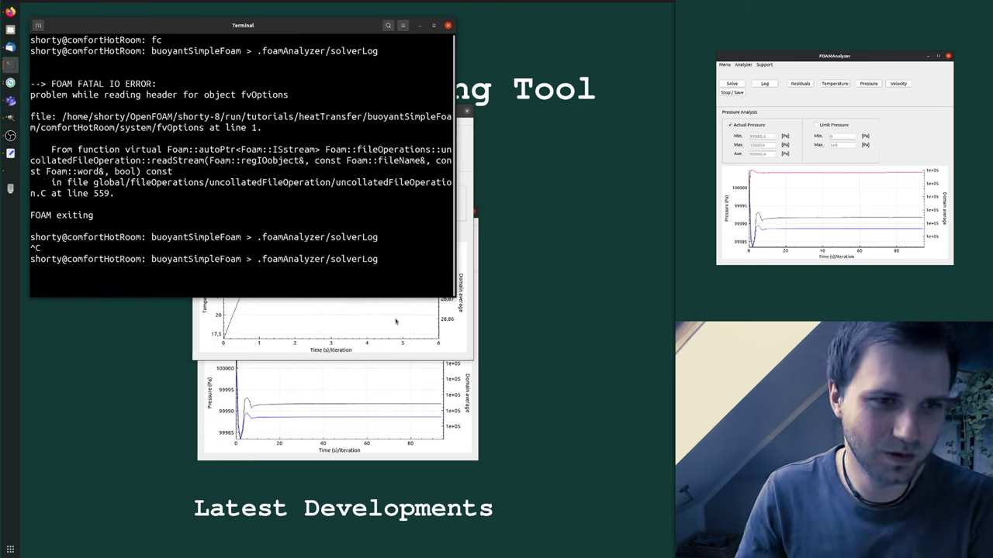
pyautogui.click(390, 323)
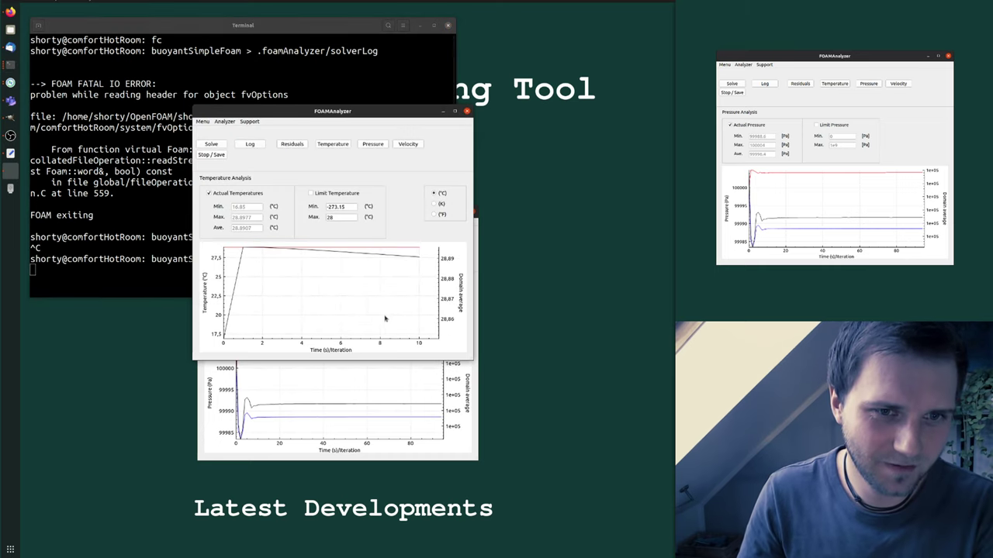
# Step: Enable Limit Temperature and set its maximum to 35 °C
pyautogui.click(311, 193)
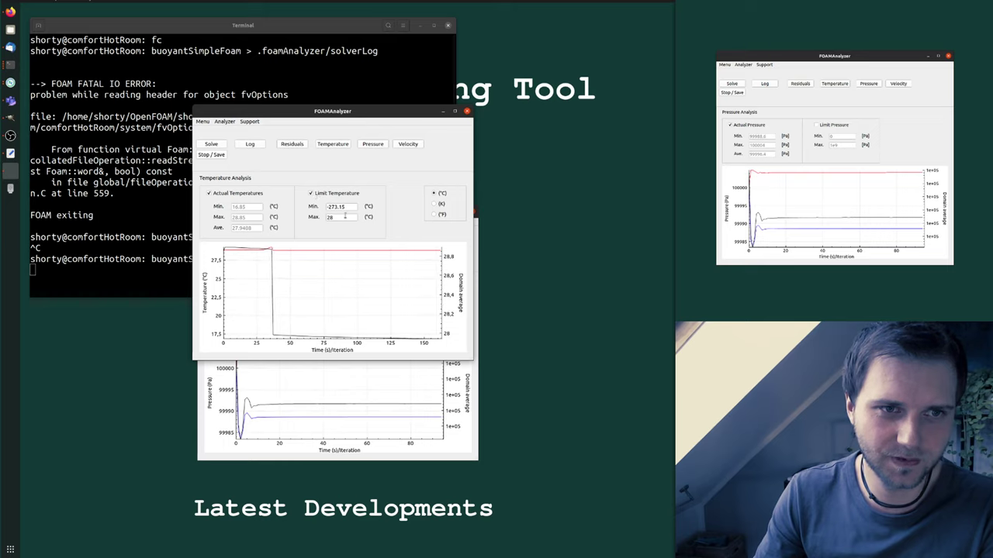
pyautogui.write('35')
pyautogui.press('Return')
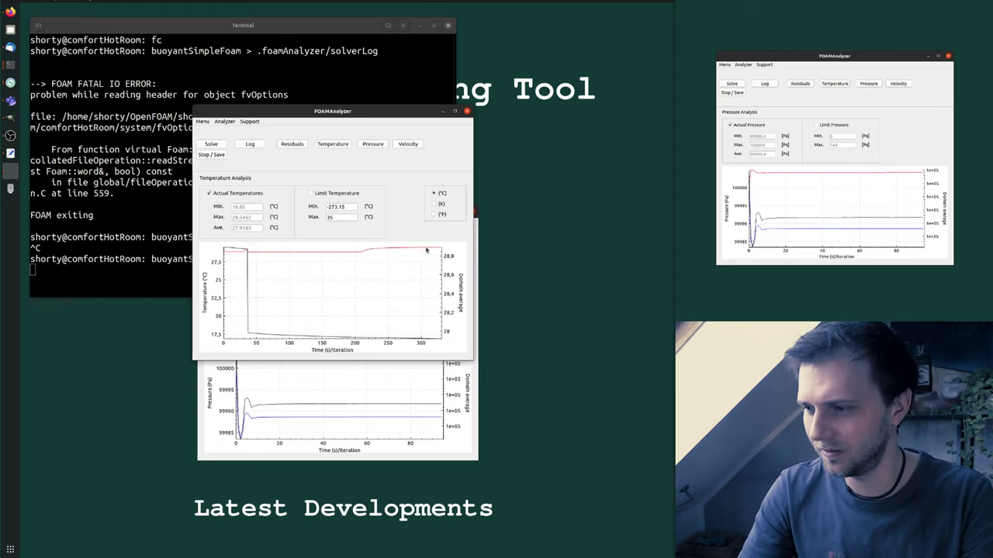
# Step: View the live Pressure Analysis, then return to Residuals with the Continuity plot
pyautogui.click(375, 144)
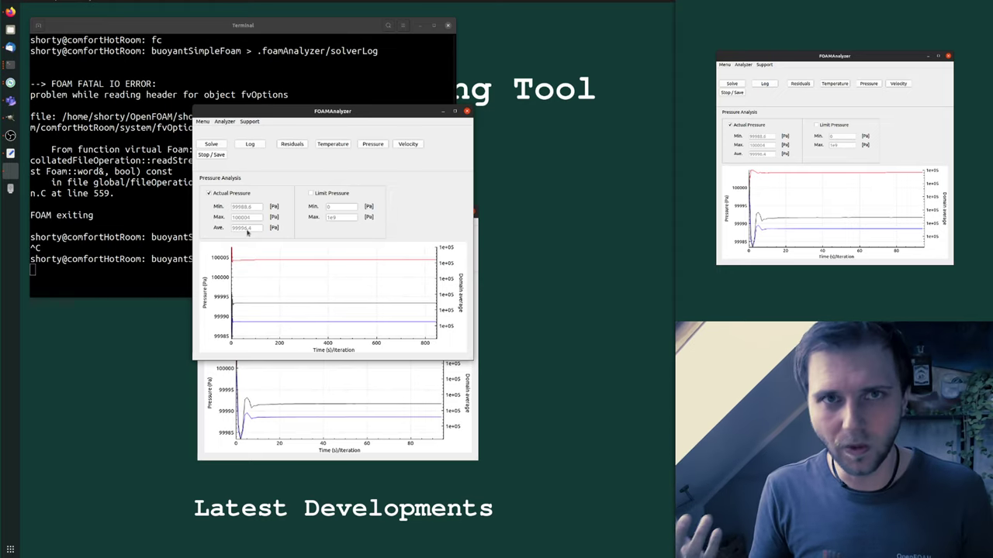
pyautogui.click(293, 144)
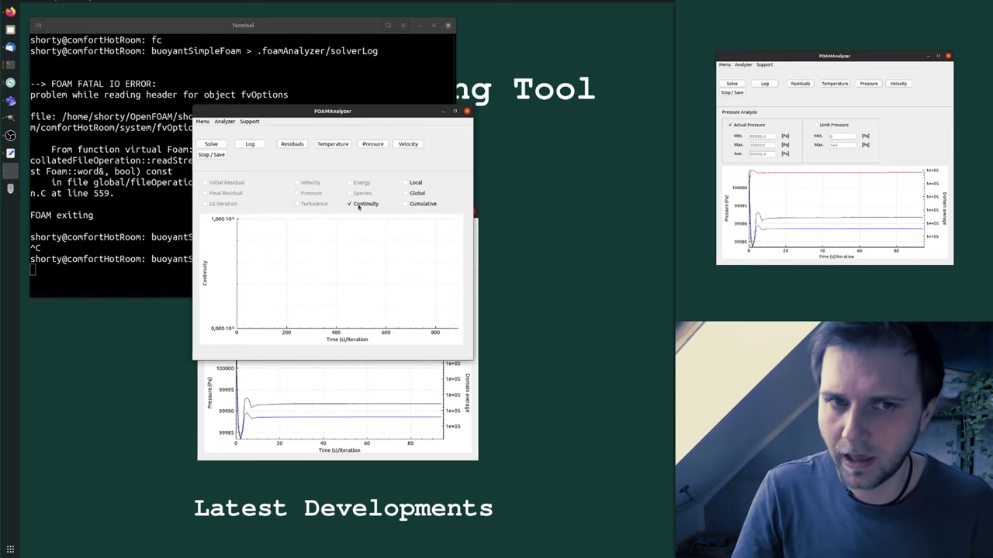
# Step: Plot the cumulative continuity residual, revisit Pressure Analysis, then show Velocity Analysis
pyautogui.click(420, 203)
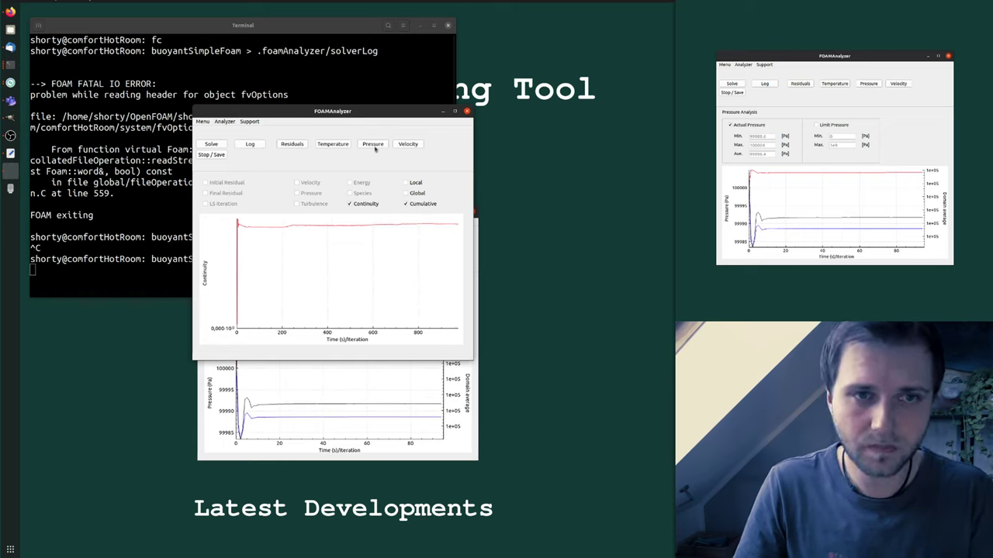
pyautogui.click(373, 144)
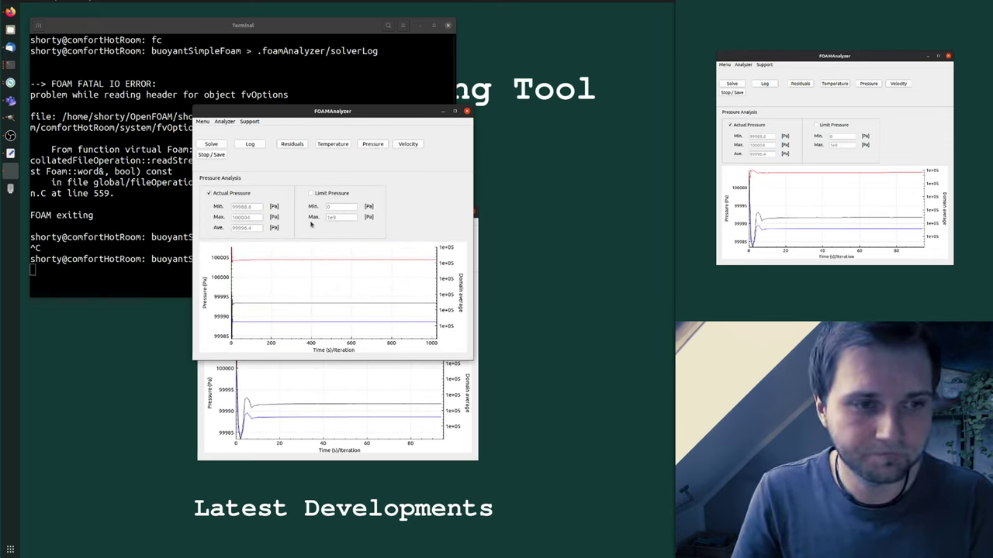
pyautogui.click(418, 145)
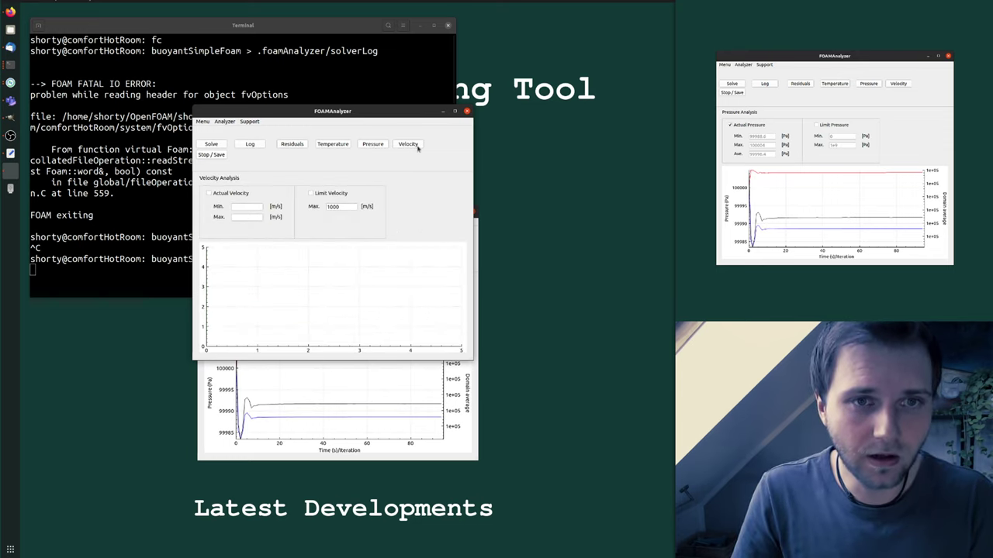
# Step: Show actual velocity, enable a 1 m/s velocity limit, then change the maximum to 0.4
pyautogui.click(226, 194)
pyautogui.write('0.4')
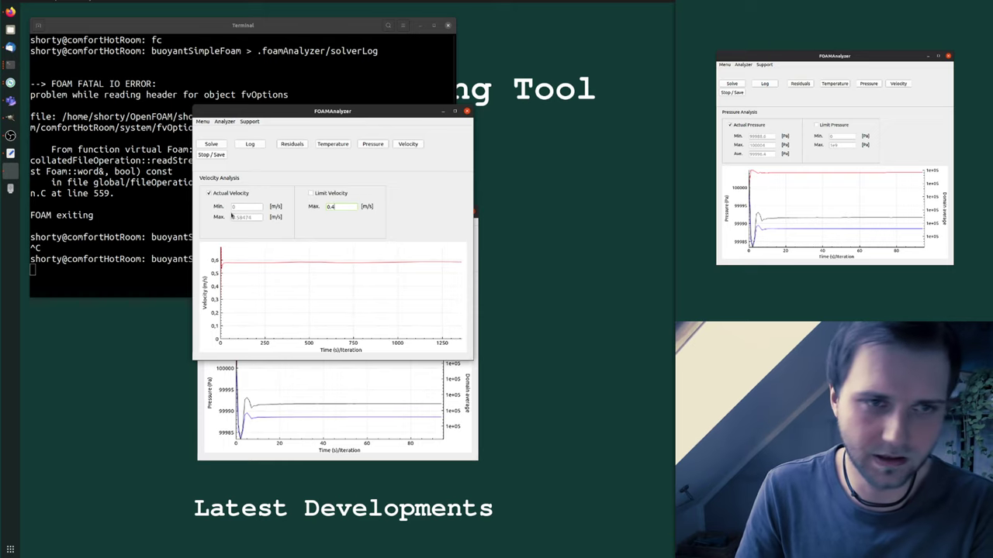
pyautogui.press('BackSpace')
pyautogui.press('BackSpace')
pyautogui.press('BackSpace')
pyautogui.write('1')
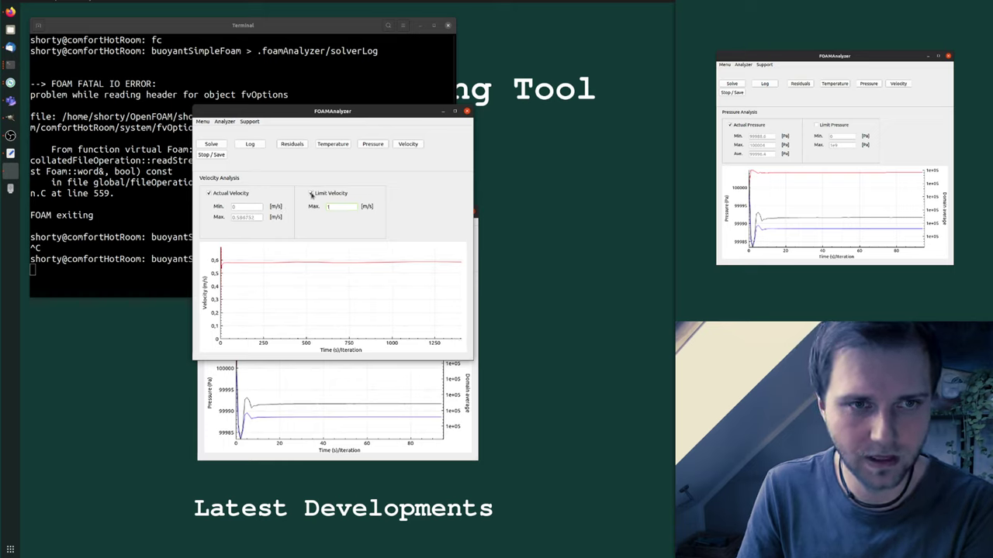
pyautogui.click(311, 194)
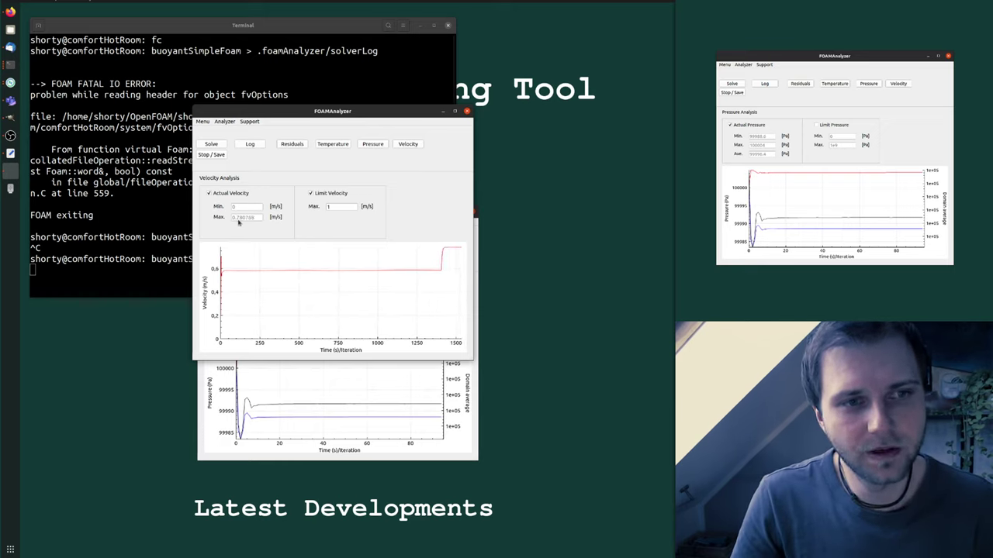
pyautogui.doubleClick(332, 206)
pyautogui.write('0')
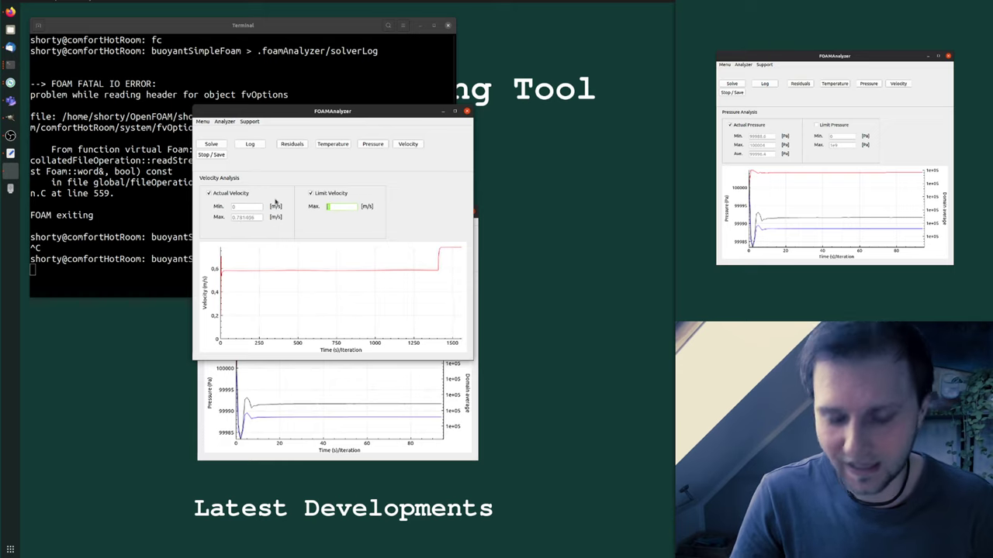
pyautogui.write('.4')
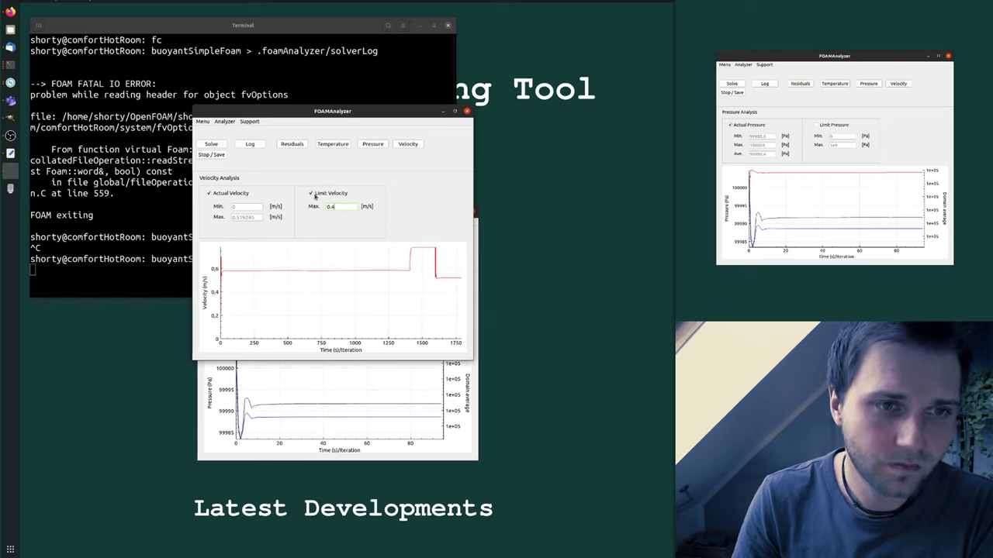
# Step: Turn off Limit Velocity and return to the Residuals view with cumulative continuity
pyautogui.click(314, 194)
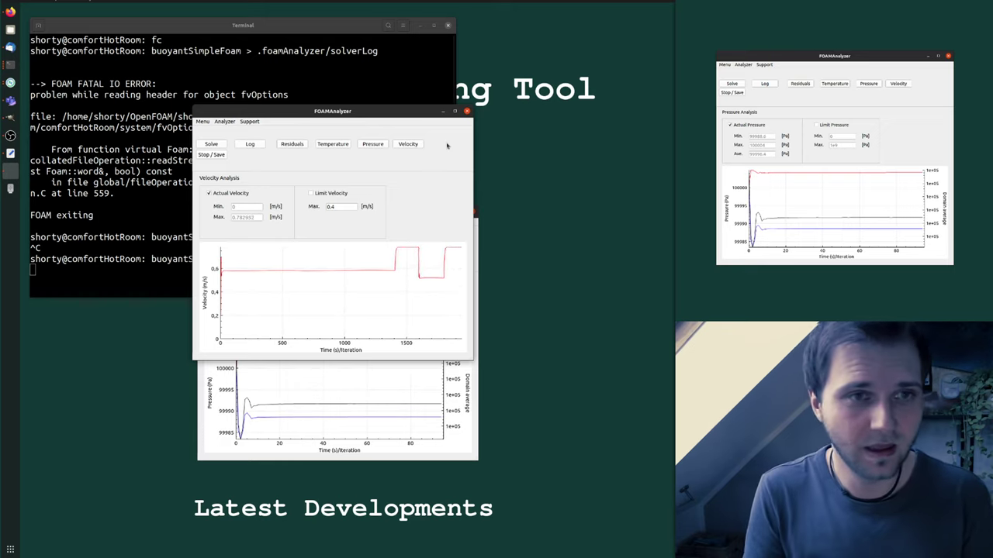
pyautogui.click(292, 144)
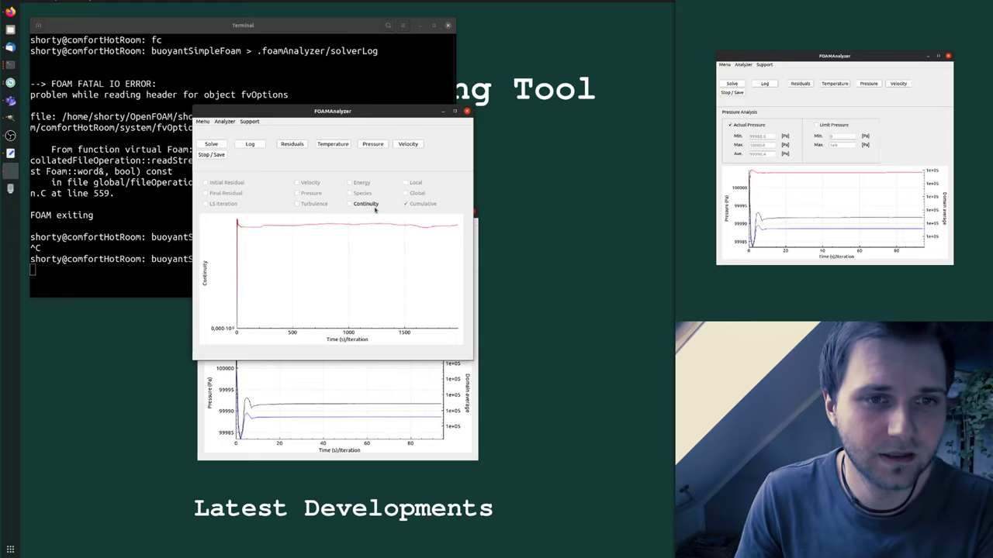
# Step: Plot the non-cumulative continuity residual, browse Velocity, Pressure and Residuals, ending on Velocity
pyautogui.click(369, 204)
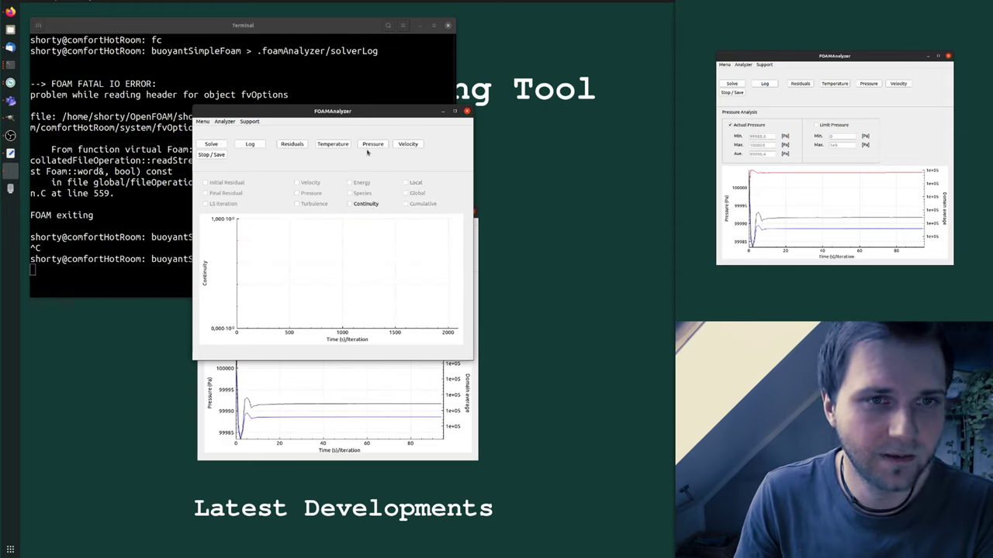
pyautogui.click(411, 145)
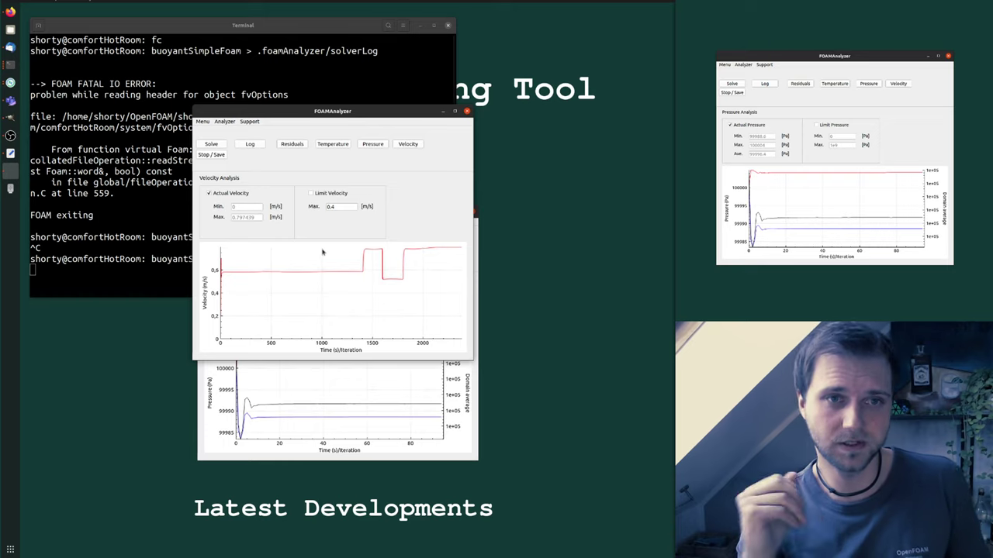
pyautogui.click(370, 145)
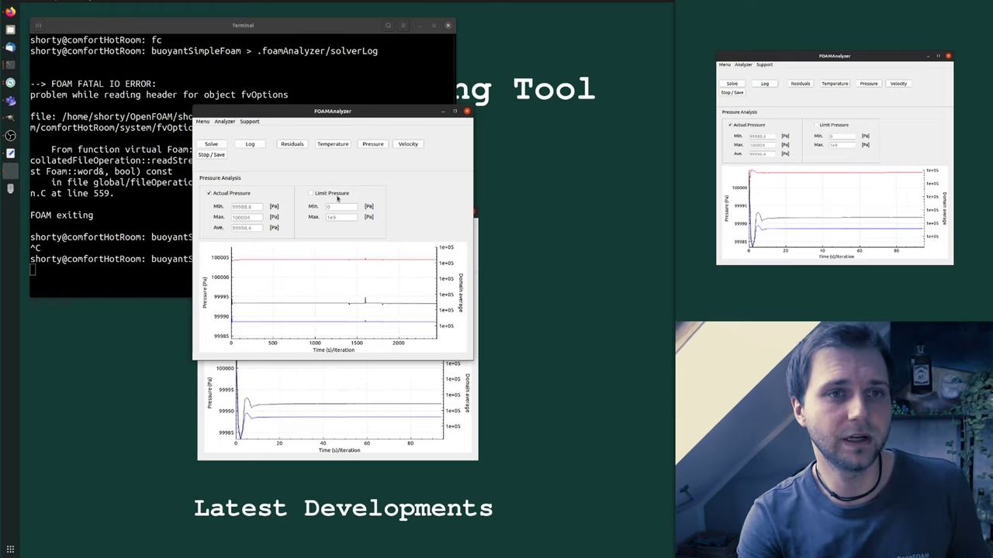
pyautogui.click(292, 144)
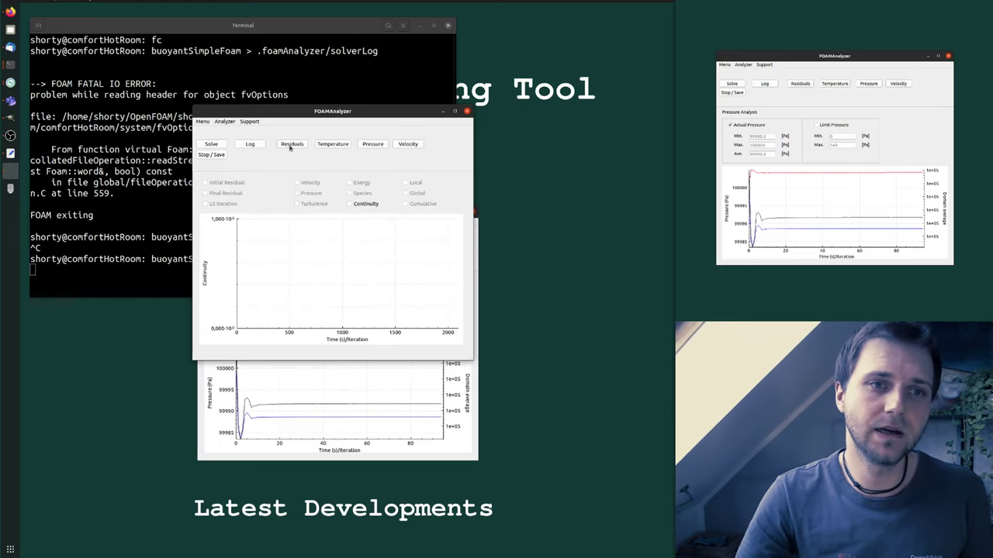
pyautogui.click(407, 144)
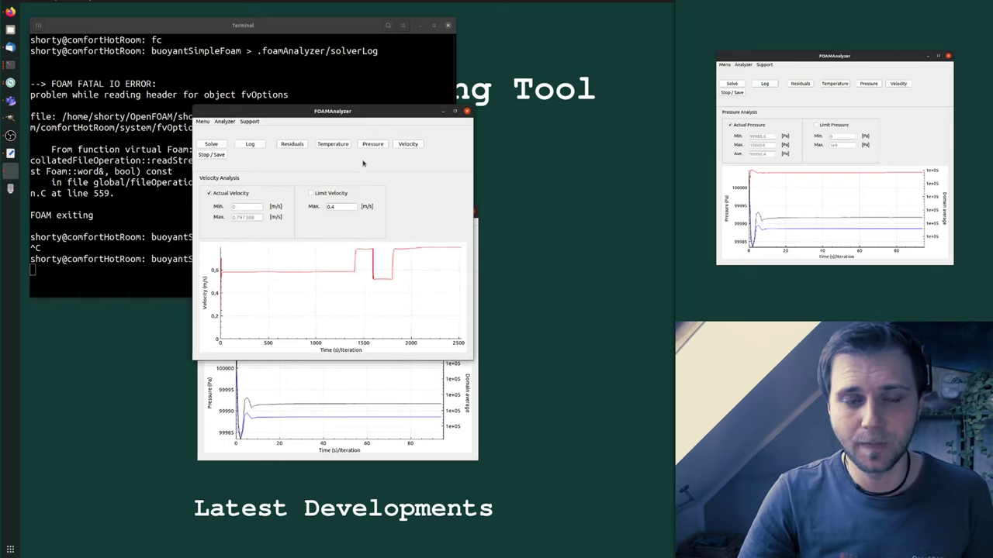
# Step: Show Temperature Analysis with minimum, maximum and average temperatures and the falling curve
pyautogui.click(339, 142)
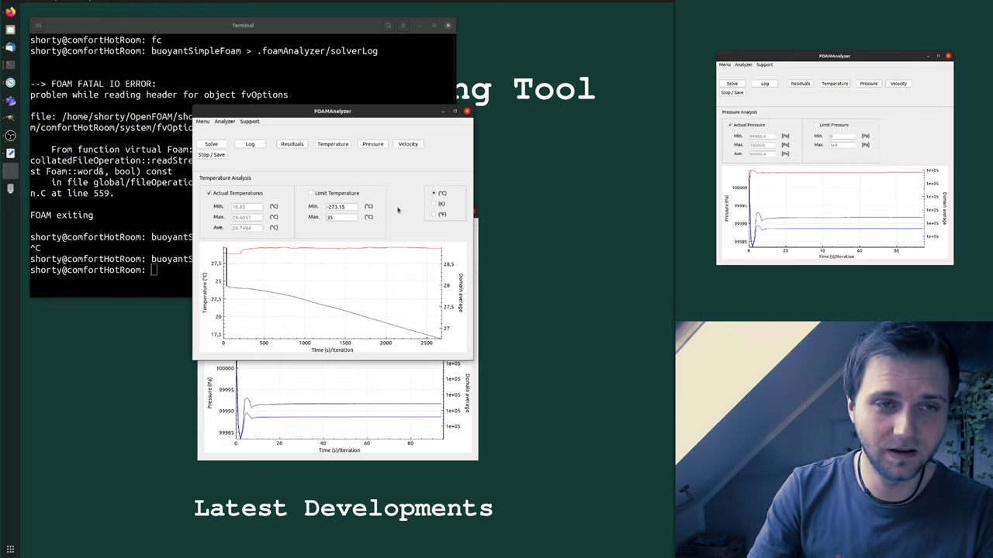
# Step: Open General Setup from the Analyzer menu, showing simpleFoam as solver
pyautogui.click(227, 122)
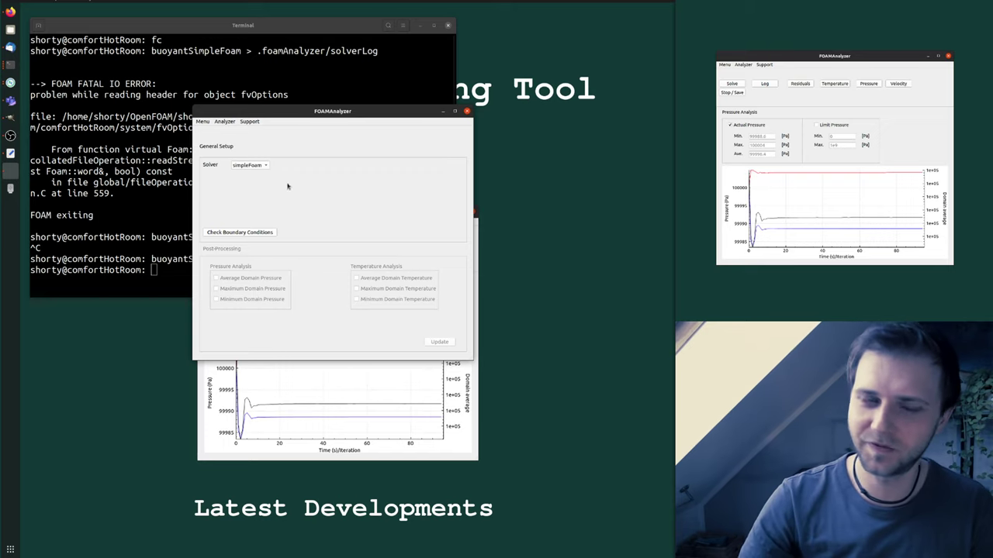
pyautogui.click(249, 121)
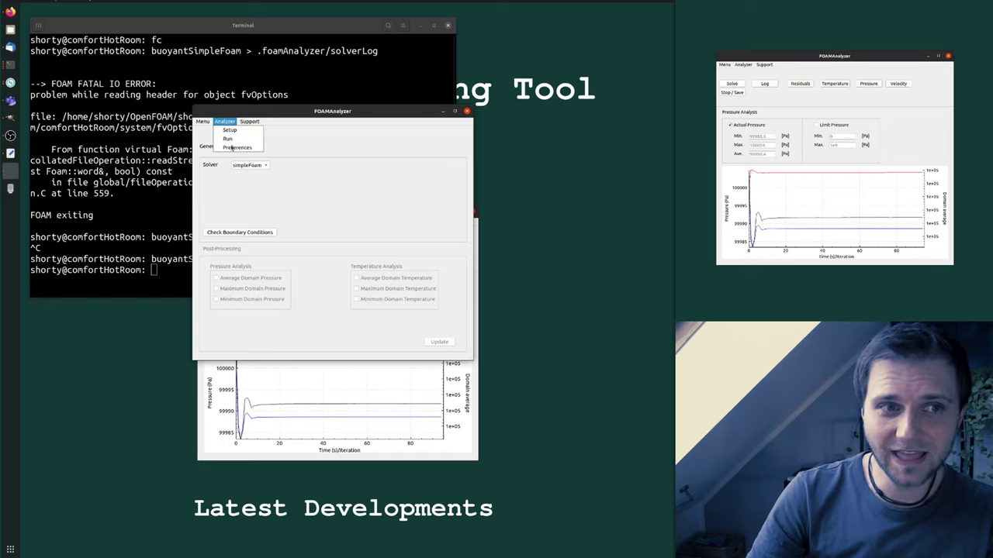
pyautogui.click(407, 153)
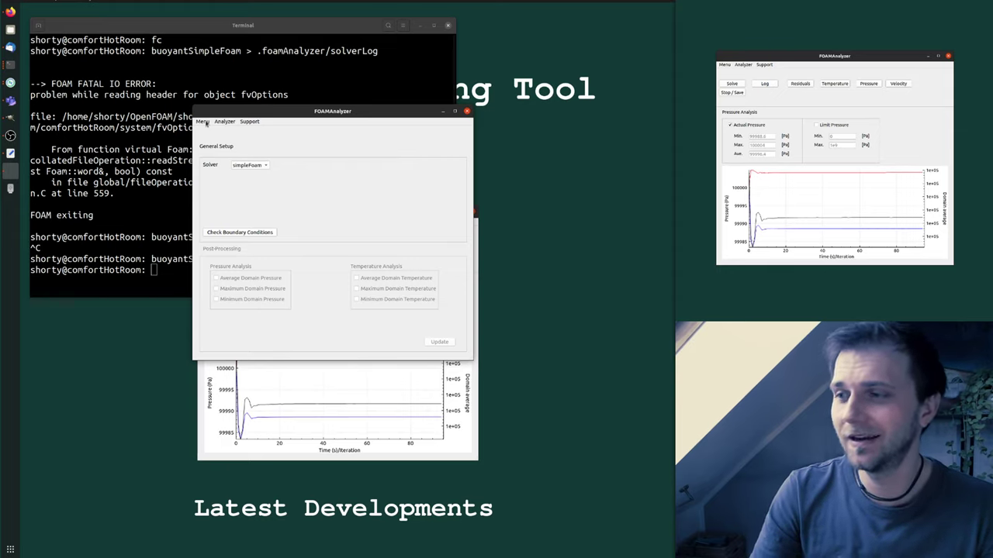
pyautogui.click(203, 122)
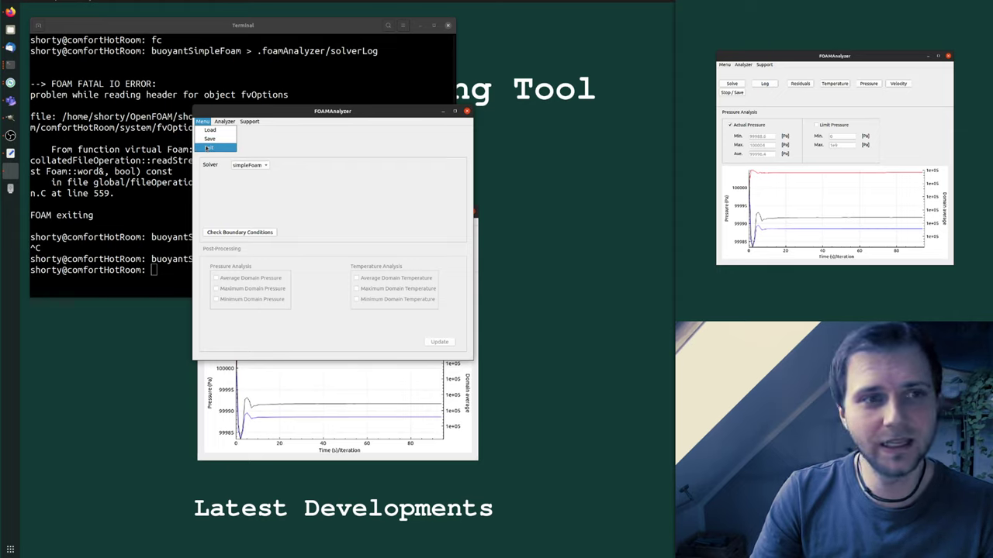
pyautogui.click(372, 164)
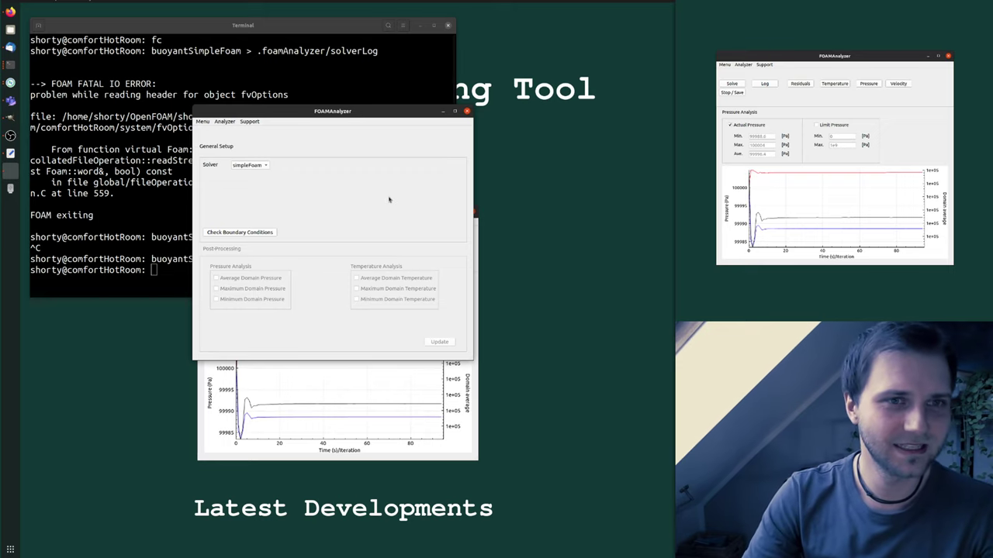
# Step: Move the General Setup window up and right to reveal more of the pressure plot
pyautogui.moveTo(349, 112); pyautogui.dragTo(390, 65)
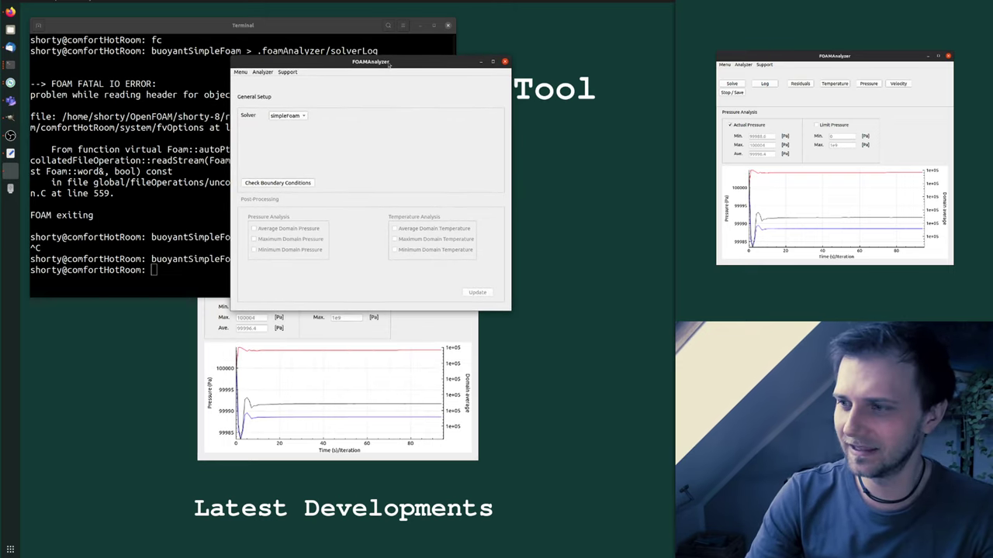